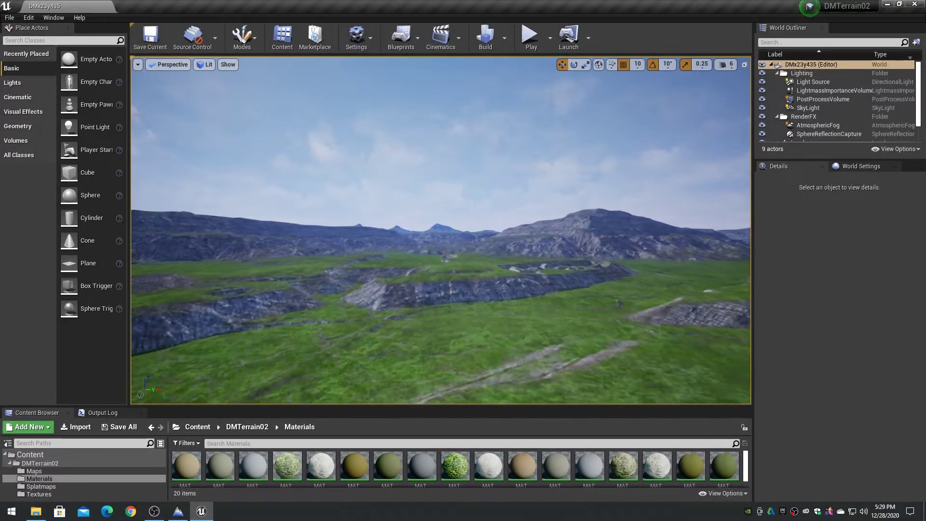
- Fly the camera forward across the landscape to examine its canyons, grassland and distant mountains
{"action": "key", "text": "w"}
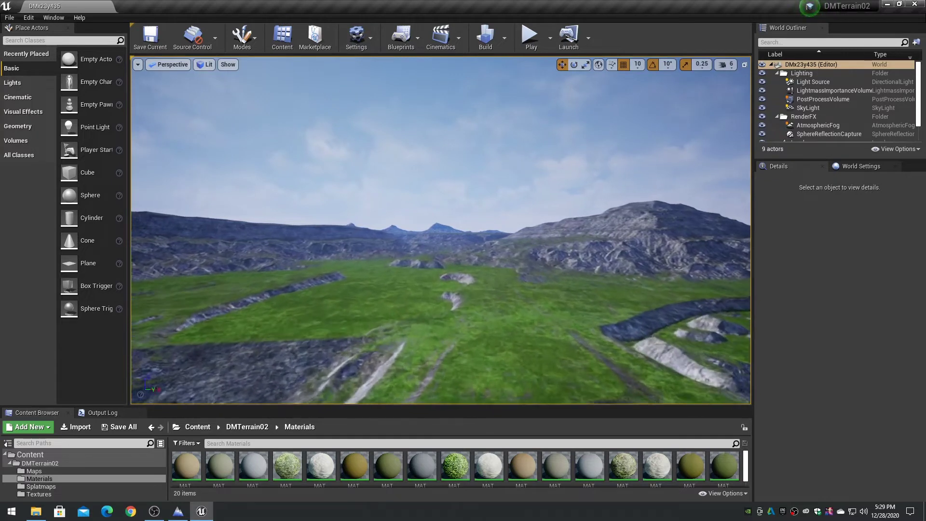
{"action": "key", "text": "w"}
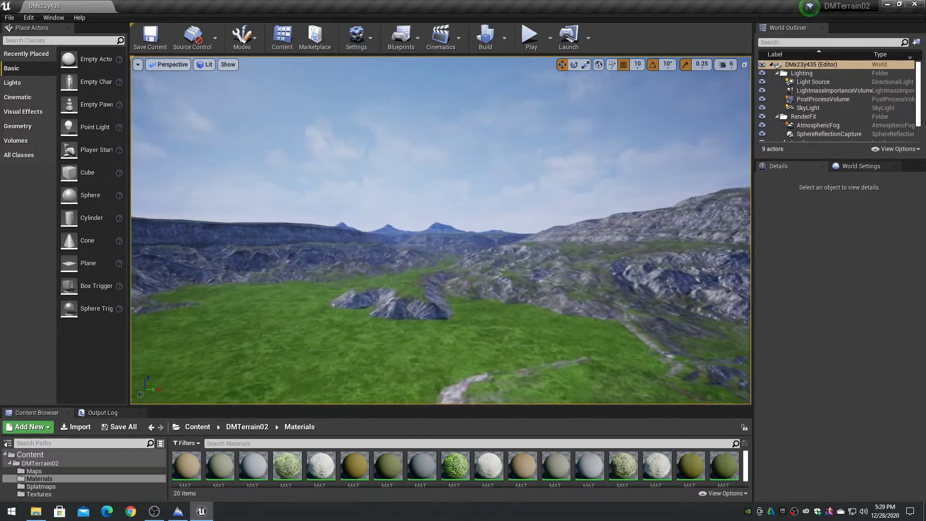
{"action": "key", "text": "w"}
{"action": "key", "text": "w"}
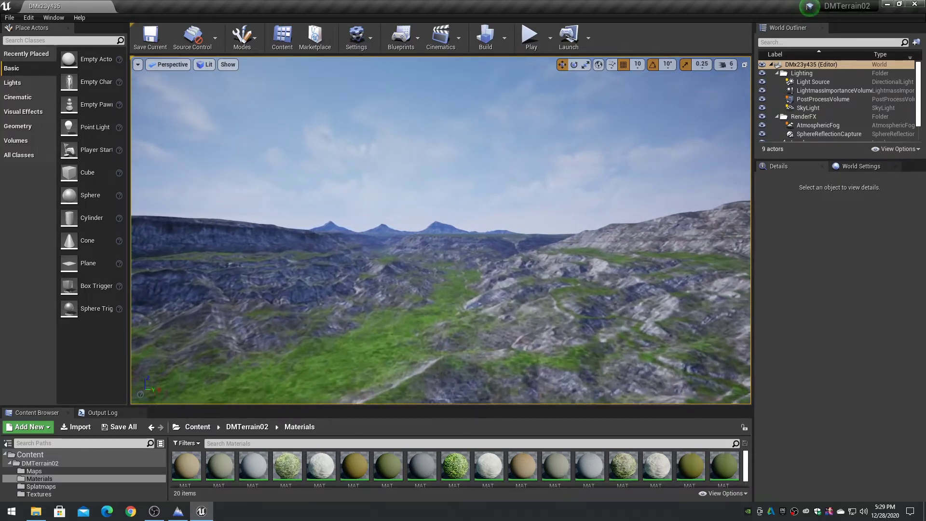
{"action": "key", "text": "w"}
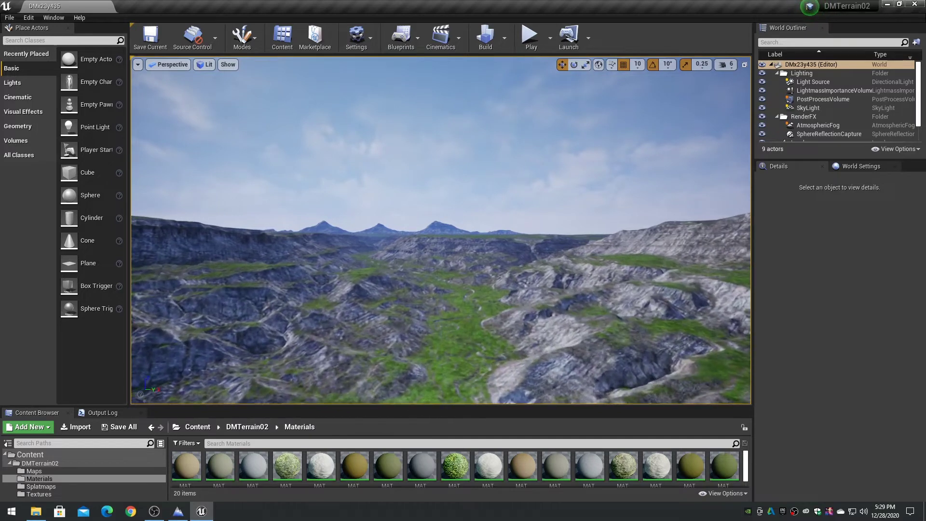
{"action": "key", "text": "w"}
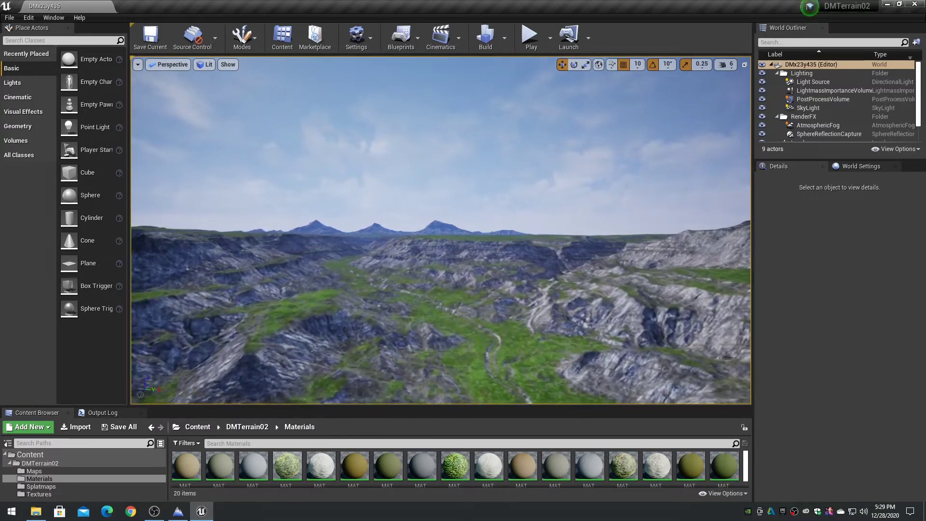
{"action": "key", "text": "w"}
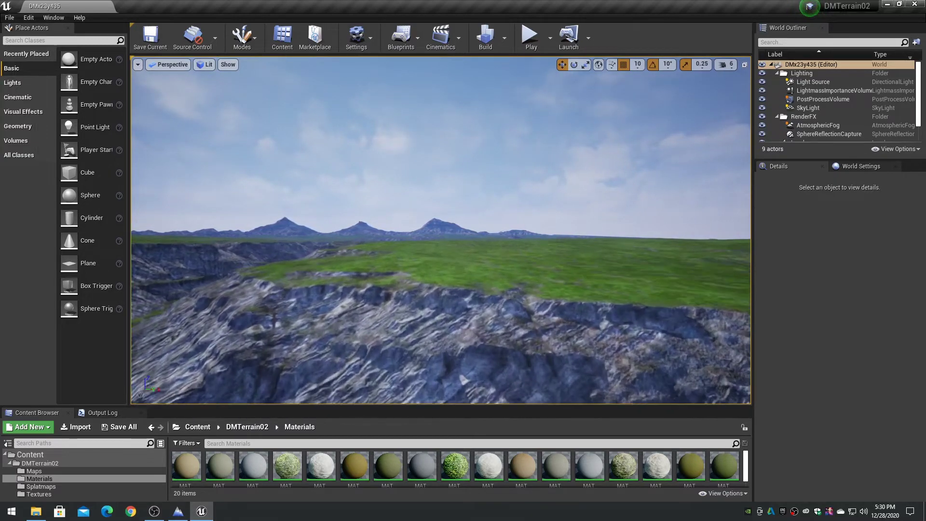
{"action": "key", "text": "w"}
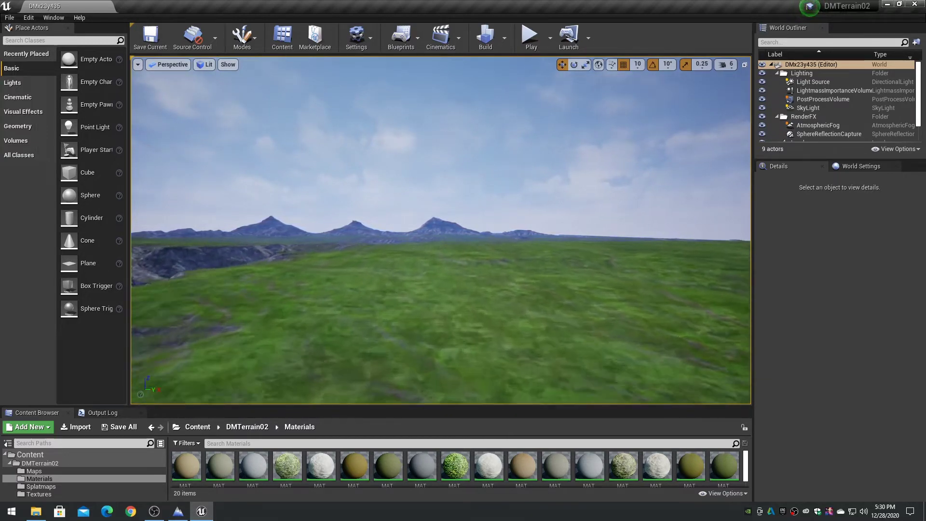
{"action": "key", "text": "w"}
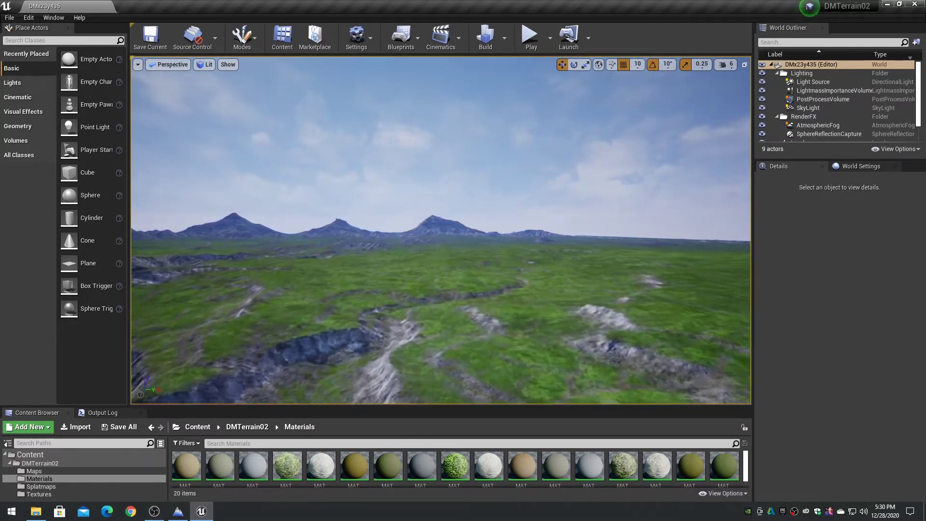
{"action": "key", "text": "w"}
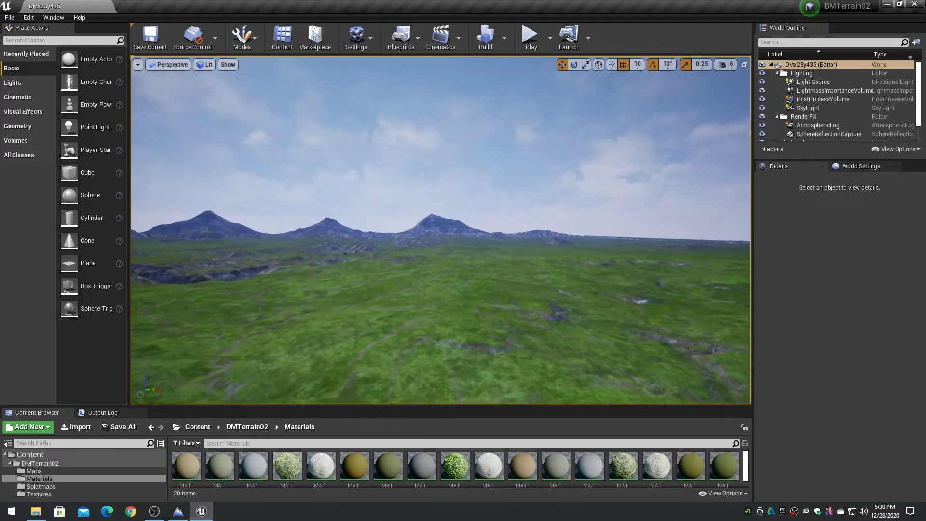
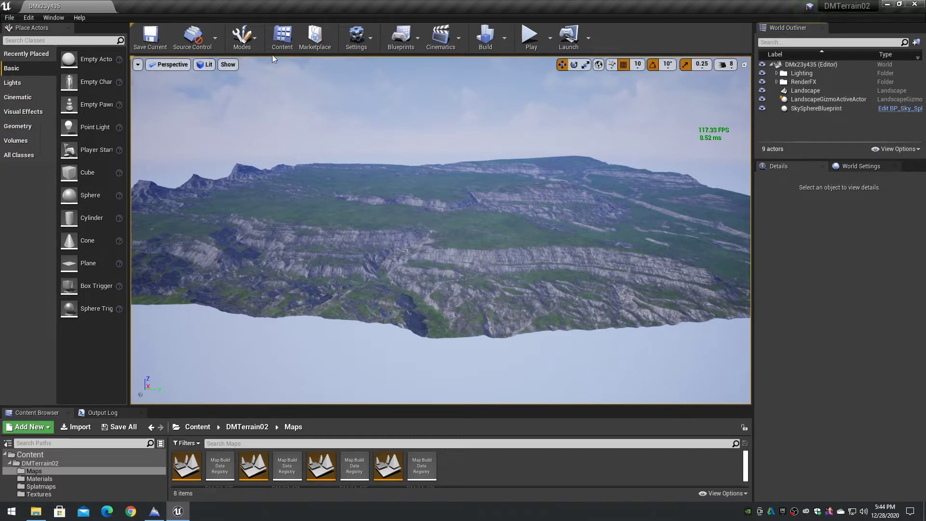
- Export the landscape's heightmap layer from landscape editing mode as the PNG file Heightmap on the D: drive
{"action": "left_click", "coordinate": [254, 37]}
{"action": "left_click", "coordinate": [254, 80]}
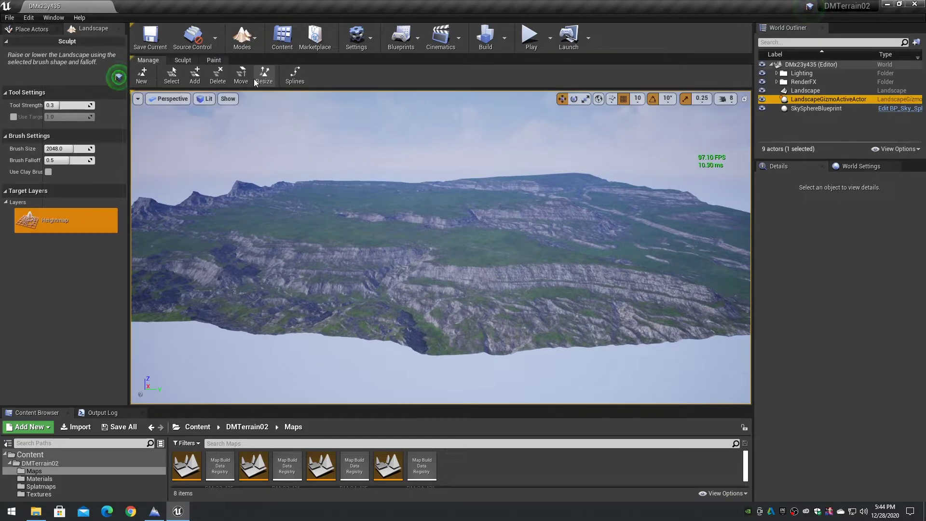
{"action": "right_click", "coordinate": [65, 223]}
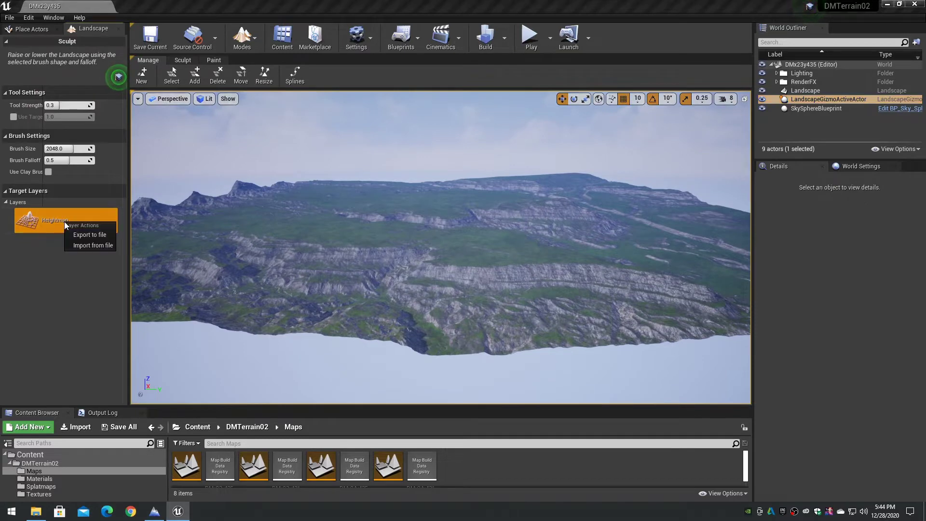
{"action": "left_click", "coordinate": [88, 235]}
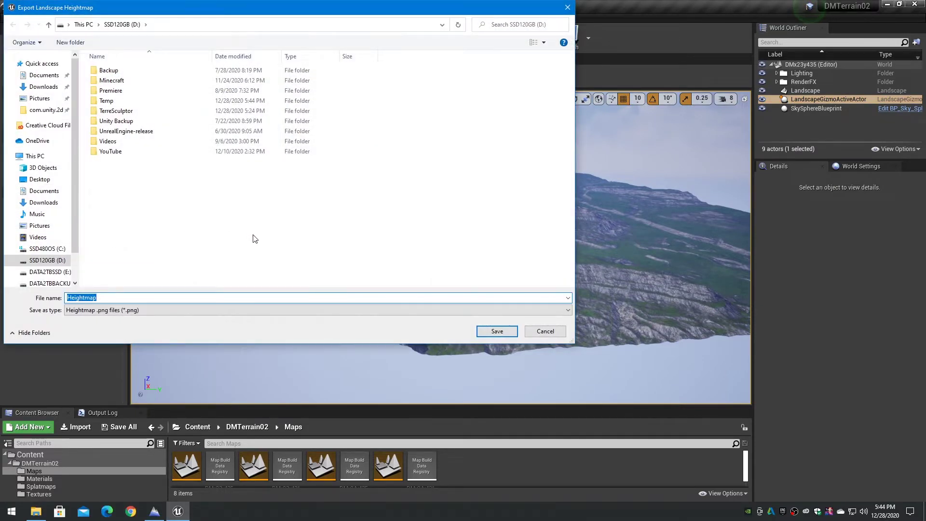
{"action": "left_click", "coordinate": [497, 332]}
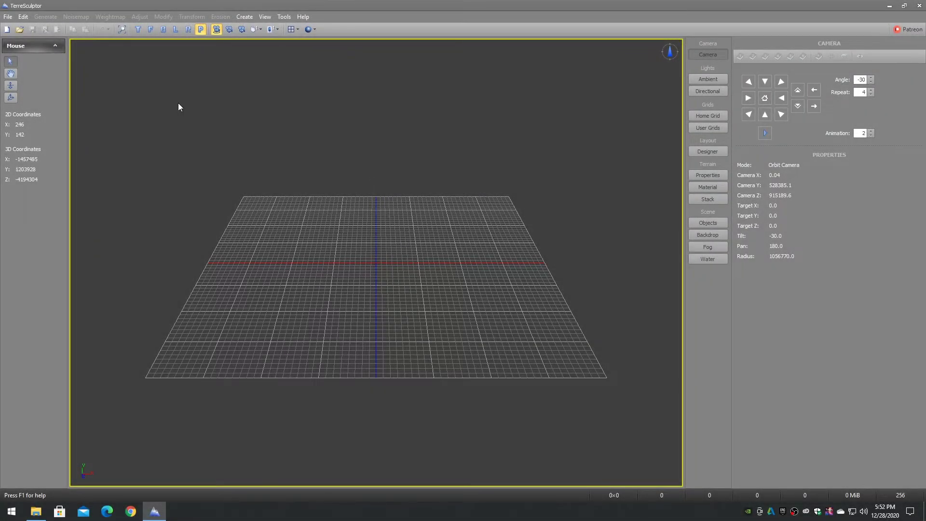
- In TerreSculptor, import Heightmap.png from the D: drive as a terrain with 16-bit grayscale format and Grayscale source
{"action": "left_click", "coordinate": [7, 17]}
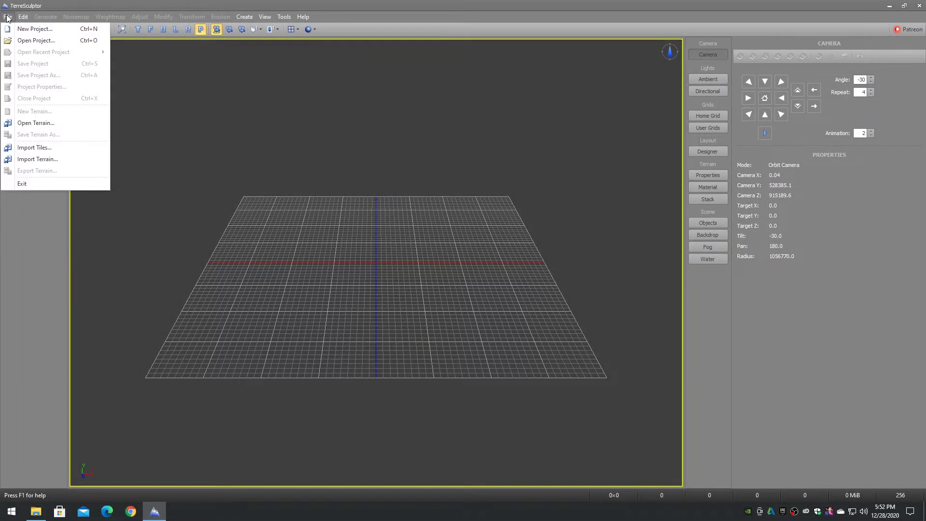
{"action": "left_click", "coordinate": [38, 159]}
{"action": "left_click", "coordinate": [559, 378]}
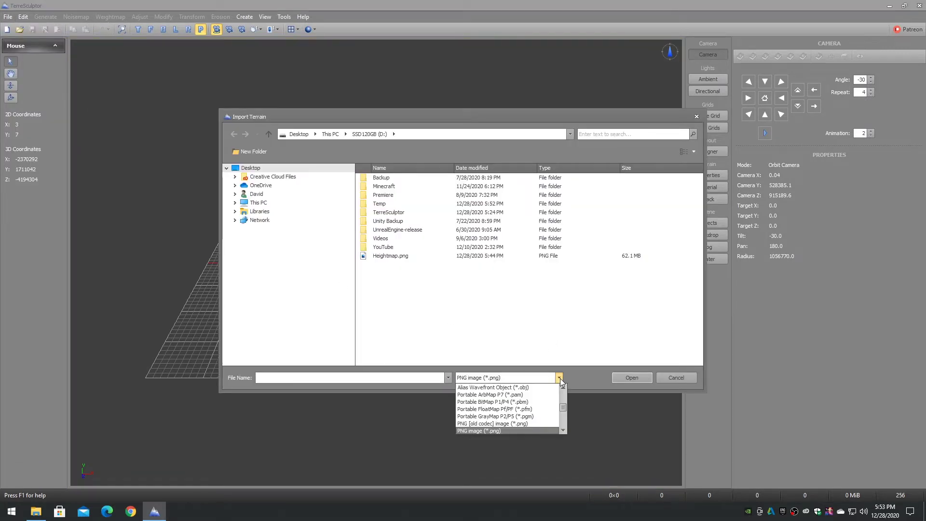
{"action": "left_click", "coordinate": [560, 379]}
{"action": "left_click", "coordinate": [390, 256]}
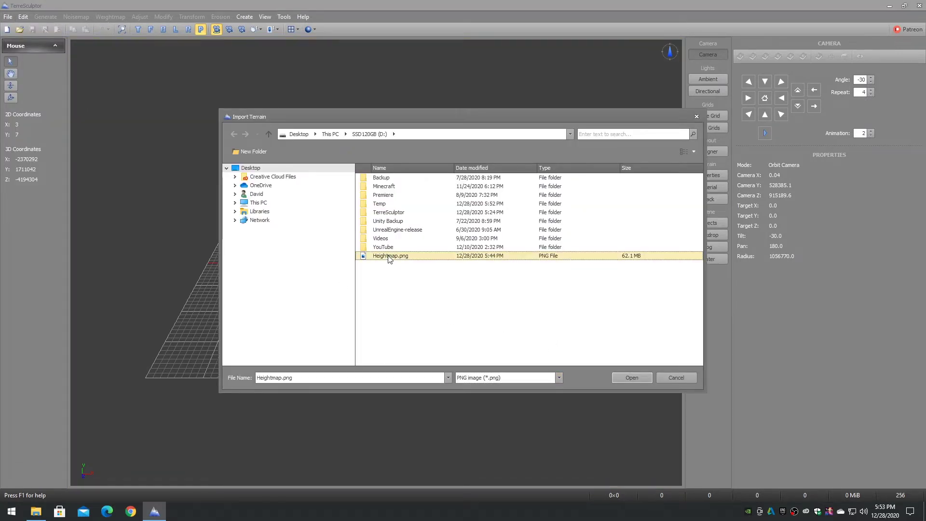
{"action": "left_click", "coordinate": [632, 378]}
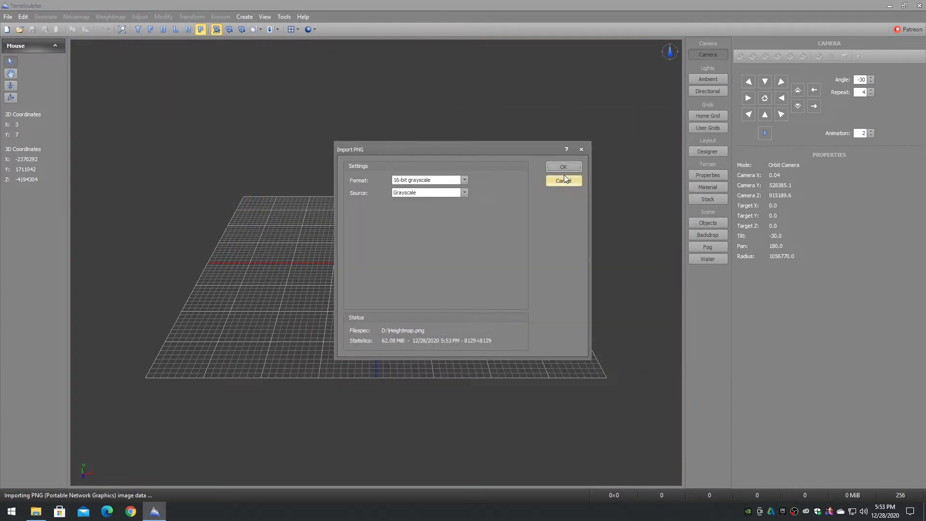
{"action": "left_click", "coordinate": [563, 166]}
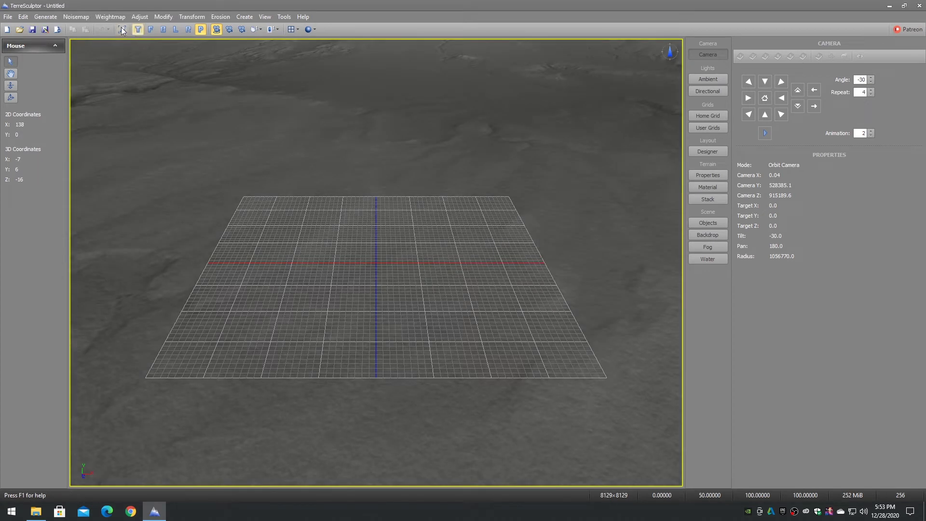
- Fit the whole terrain in the viewport, hide the home grid and return to the camera properties
{"action": "left_click", "coordinate": [122, 29]}
{"action": "left_click", "coordinate": [708, 221]}
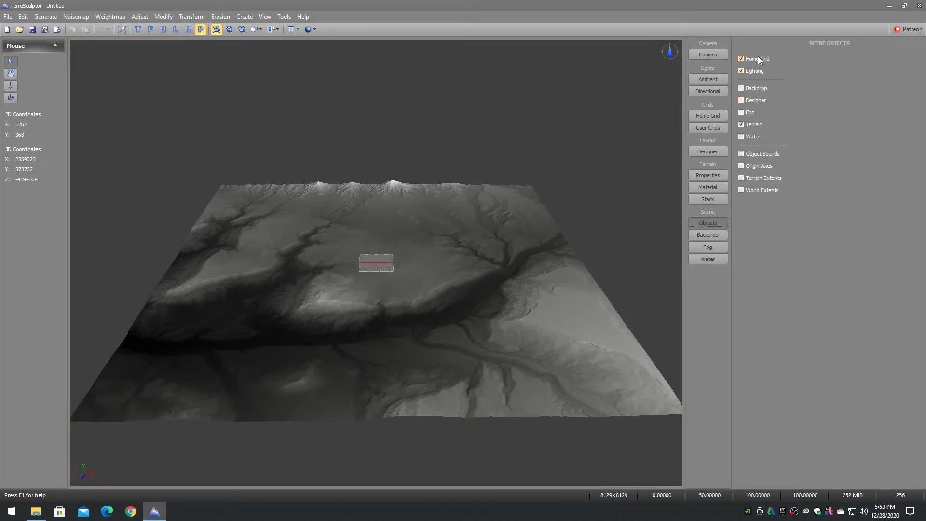
{"action": "left_click", "coordinate": [759, 57]}
{"action": "left_click", "coordinate": [714, 56]}
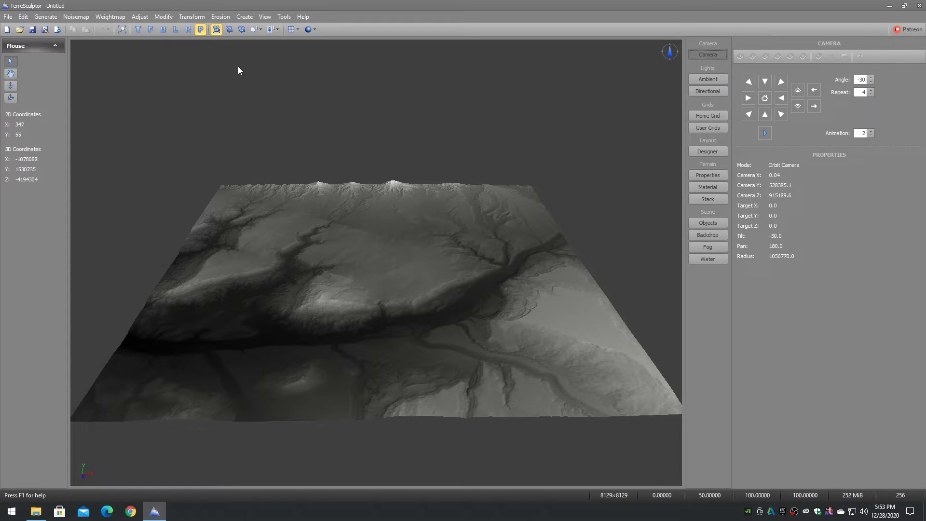
- Review which dimension size presets are enabled in the program settings, including UDK Landscape, without changing them
{"action": "left_click", "coordinate": [284, 17]}
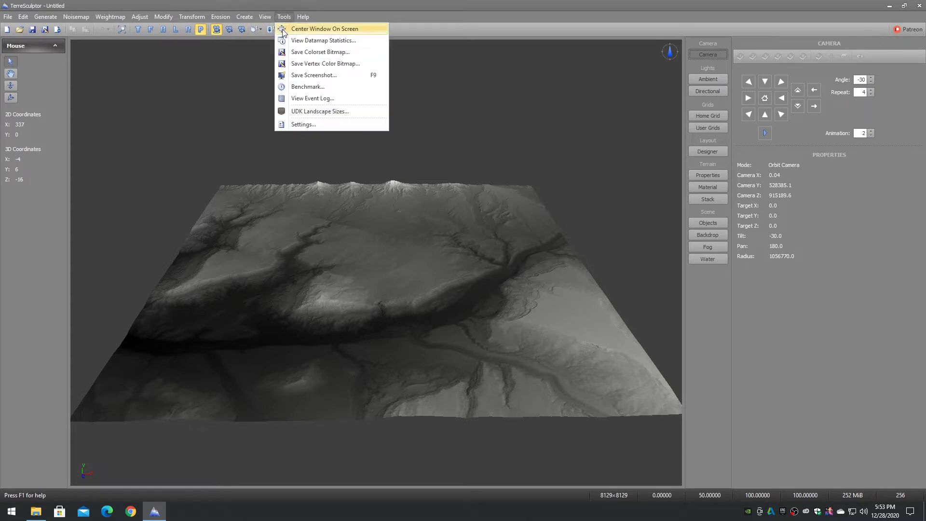
{"action": "left_click", "coordinate": [300, 124]}
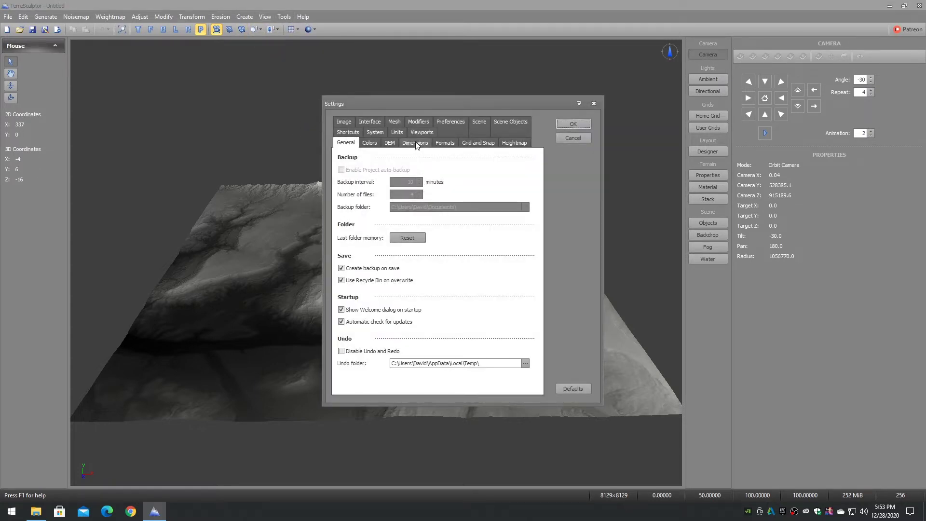
{"action": "left_click", "coordinate": [416, 144]}
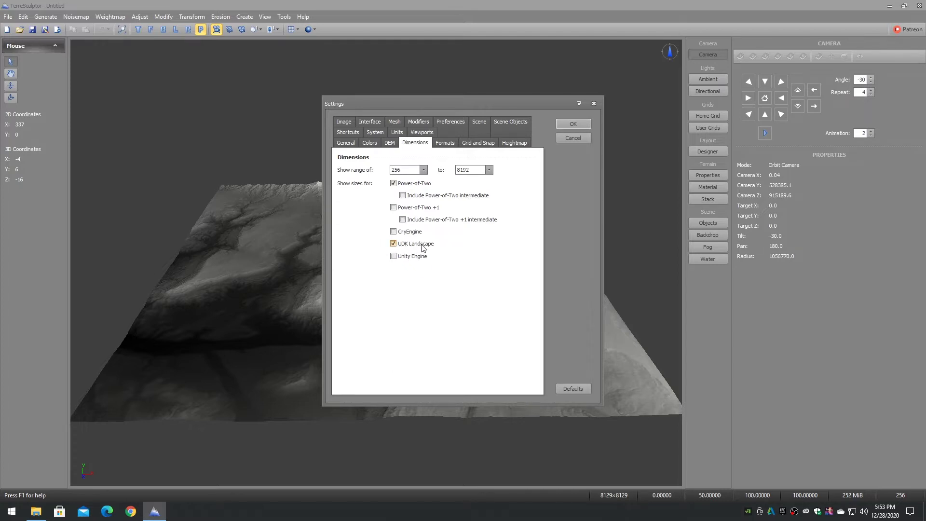
{"action": "left_click", "coordinate": [573, 139]}
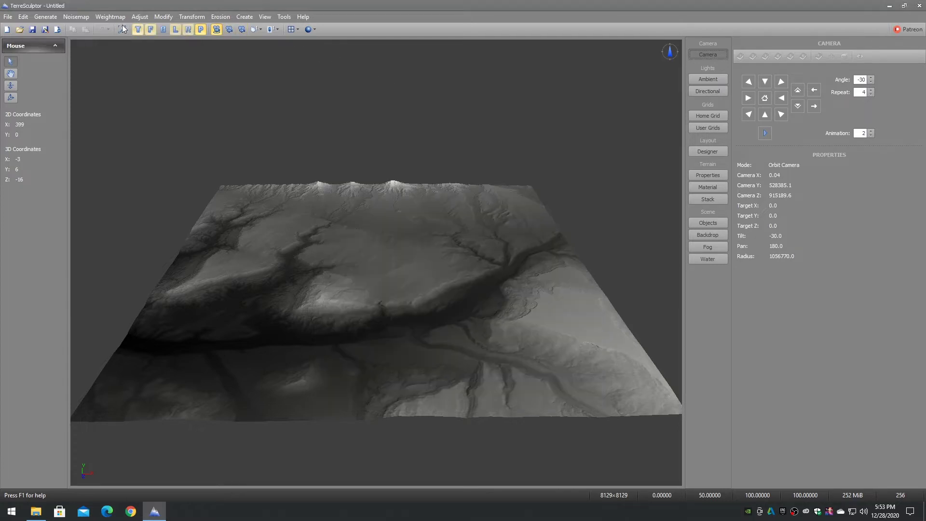
- Choose a UDK World Composition size of 8065 × 8065 for resampling the terrain, with 4 × 4 tiles of 2017
{"action": "left_click", "coordinate": [161, 17]}
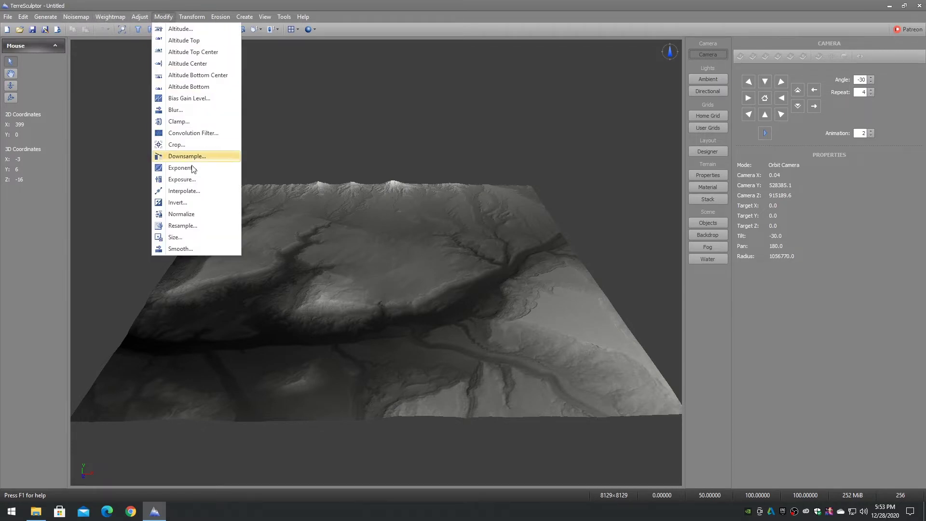
{"action": "left_click", "coordinate": [183, 226]}
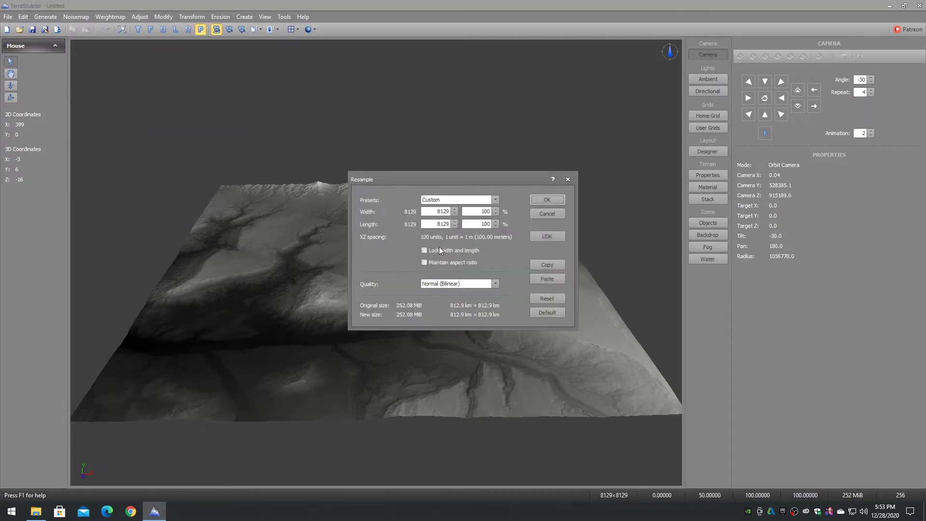
{"action": "left_click", "coordinate": [547, 237]}
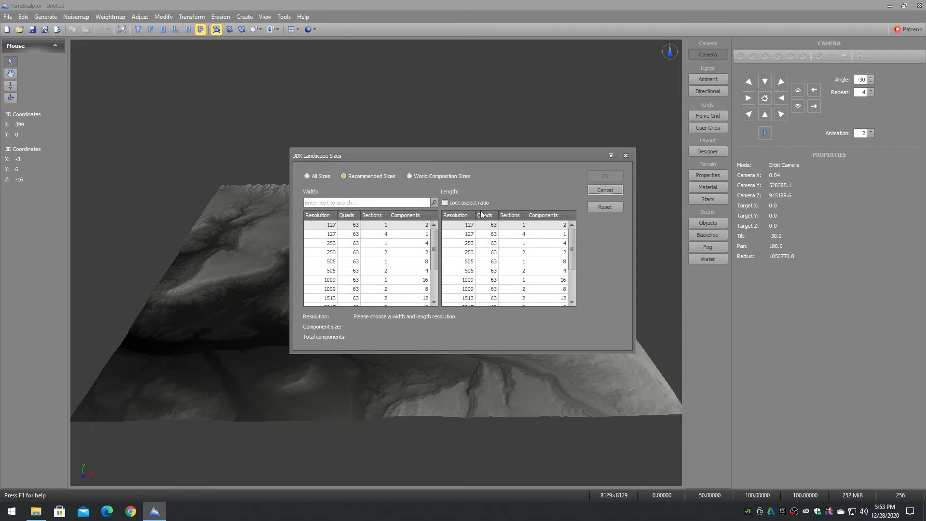
{"action": "left_click", "coordinate": [446, 176]}
{"action": "left_click_drag", "start_coordinate": [434, 236], "coordinate": [435, 251]}
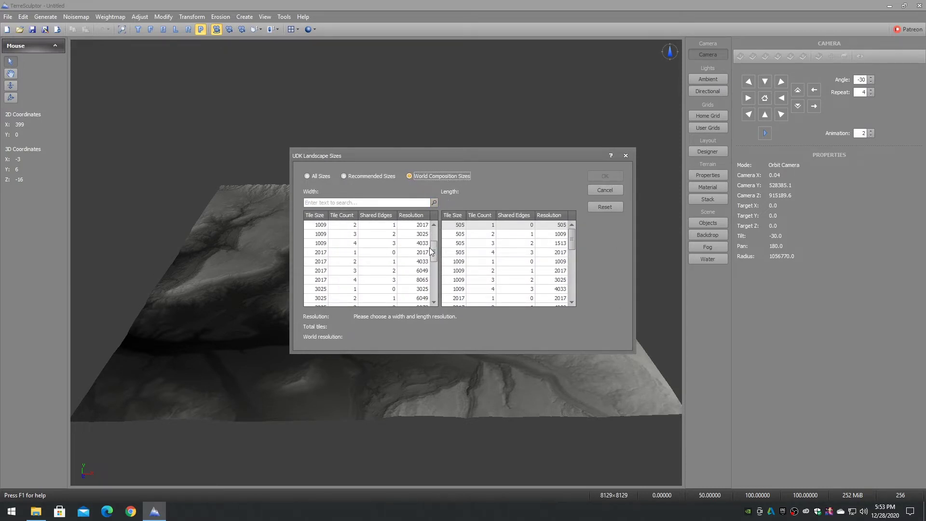
{"action": "left_click", "coordinate": [324, 281]}
{"action": "left_click", "coordinate": [461, 253]}
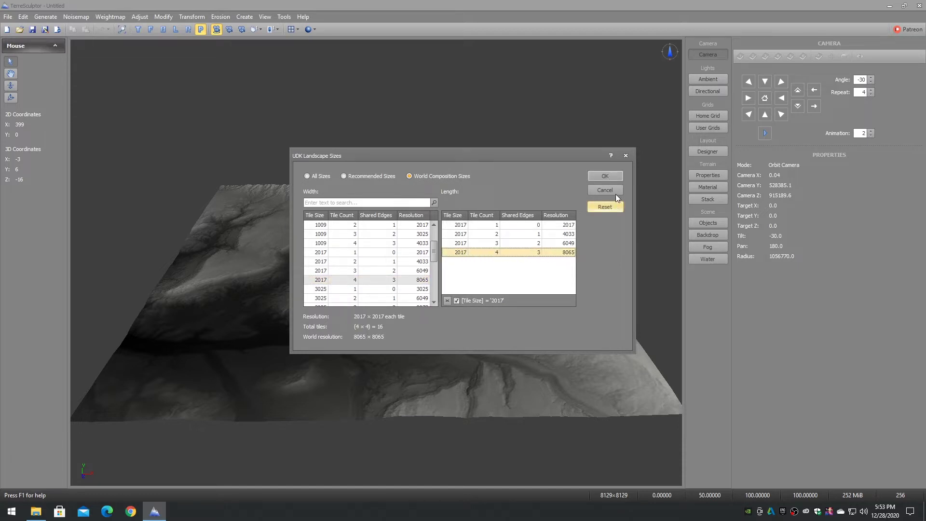
{"action": "left_click", "coordinate": [606, 176]}
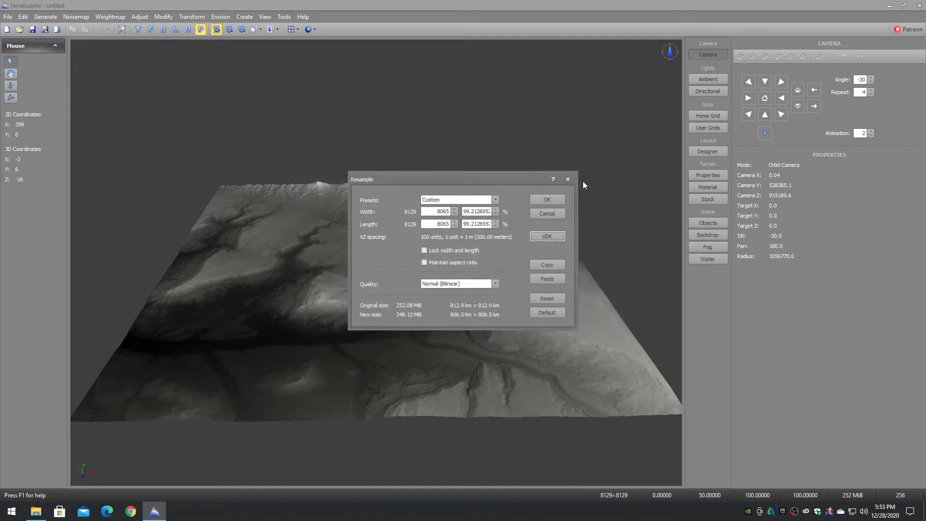
- Set the resample quality to Best (Lanczos) and apply the resample to the terrain
{"action": "left_click", "coordinate": [496, 283]}
{"action": "left_click", "coordinate": [453, 313]}
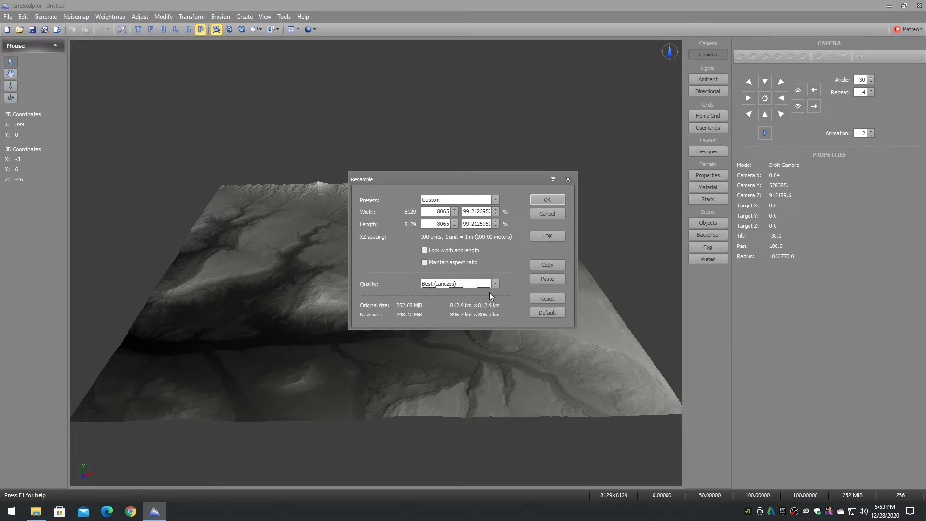
{"action": "left_click", "coordinate": [548, 201]}
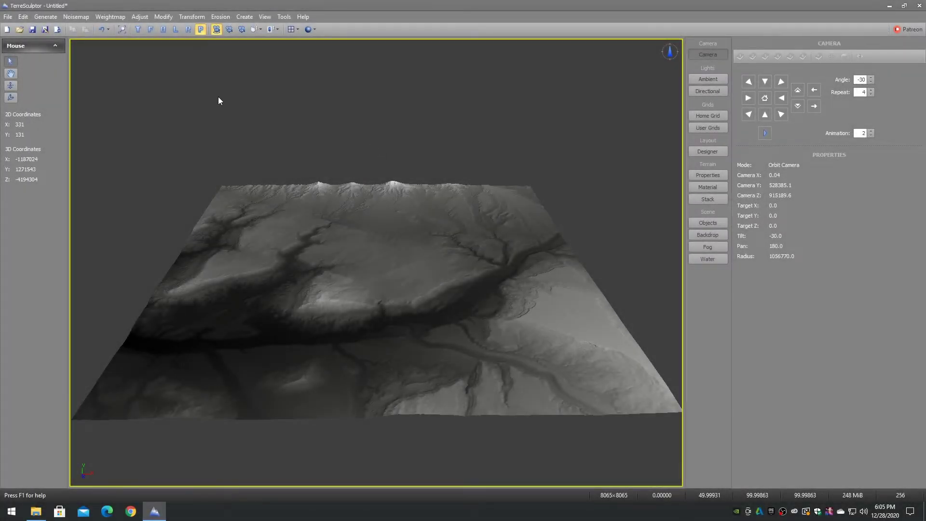
- Normalize the resampled terrain and open the Tile Creator
{"action": "left_click", "coordinate": [164, 17]}
{"action": "left_click", "coordinate": [181, 214]}
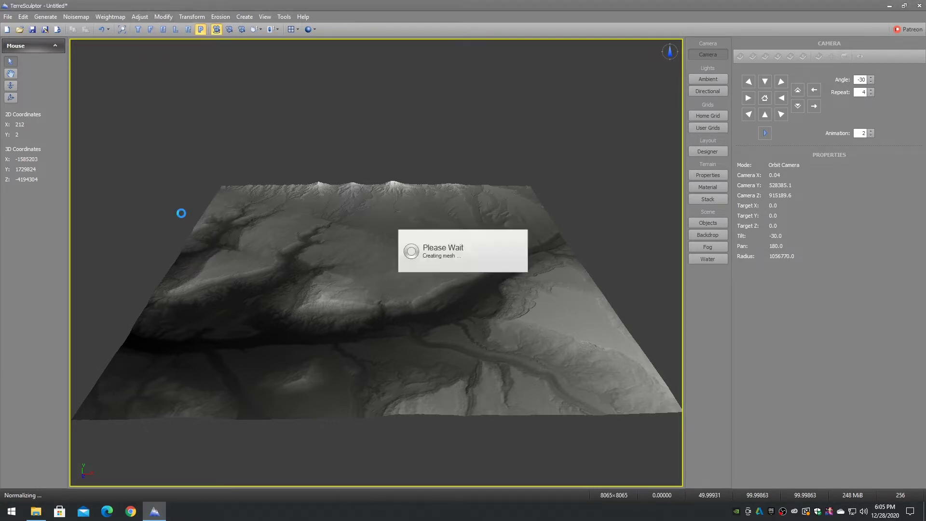
{"action": "left_click", "coordinate": [245, 17]}
{"action": "left_click", "coordinate": [253, 76]}
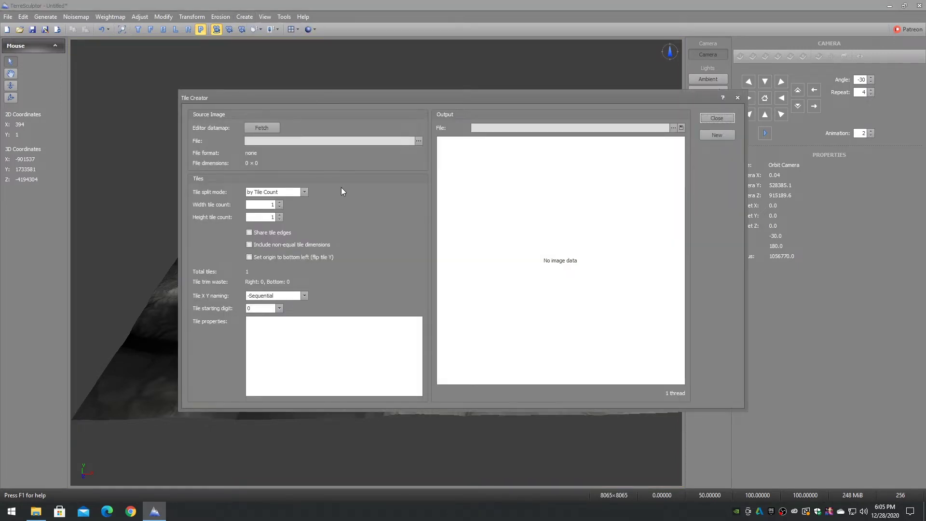
- Fetch the editor datamap as the tile source and split it by tile count into 4 × 4 tiles with shared edges
{"action": "left_click", "coordinate": [264, 128]}
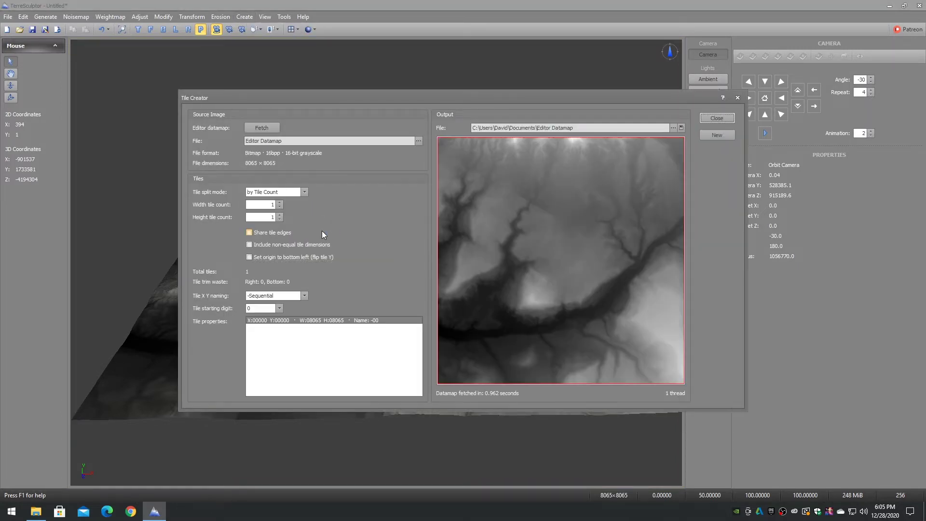
{"action": "left_click", "coordinate": [280, 203]}
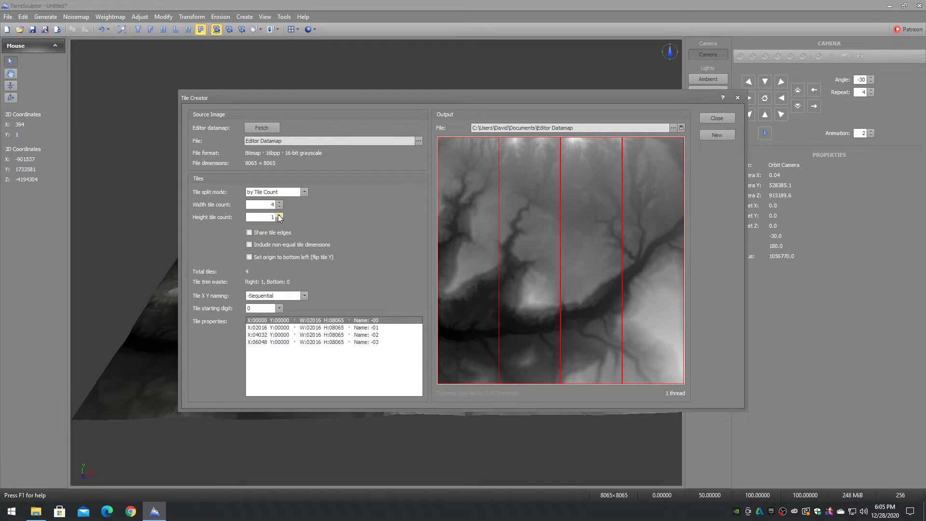
{"action": "left_click", "coordinate": [279, 215]}
{"action": "left_click", "coordinate": [280, 215]}
{"action": "left_click", "coordinate": [280, 214]}
{"action": "left_click", "coordinate": [250, 233]}
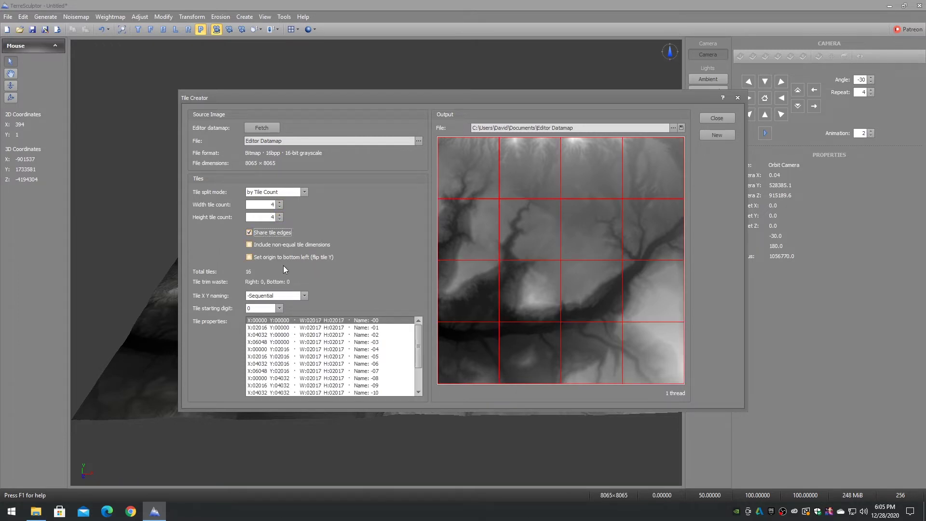
- Set the tile X Y naming format to _X0_Y0
{"action": "left_click", "coordinate": [305, 296]}
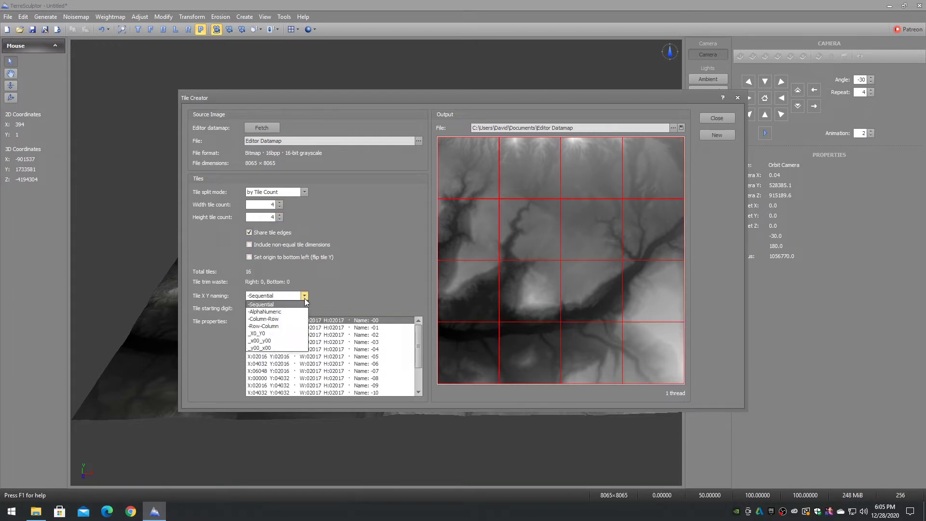
{"action": "left_click", "coordinate": [275, 334]}
{"action": "mouse_move", "coordinate": [421, 331]}
{"action": "left_mouse_down"}
{"action": "mouse_move", "coordinate": [419, 340]}
{"action": "mouse_move", "coordinate": [419, 329]}
{"action": "left_mouse_up"}
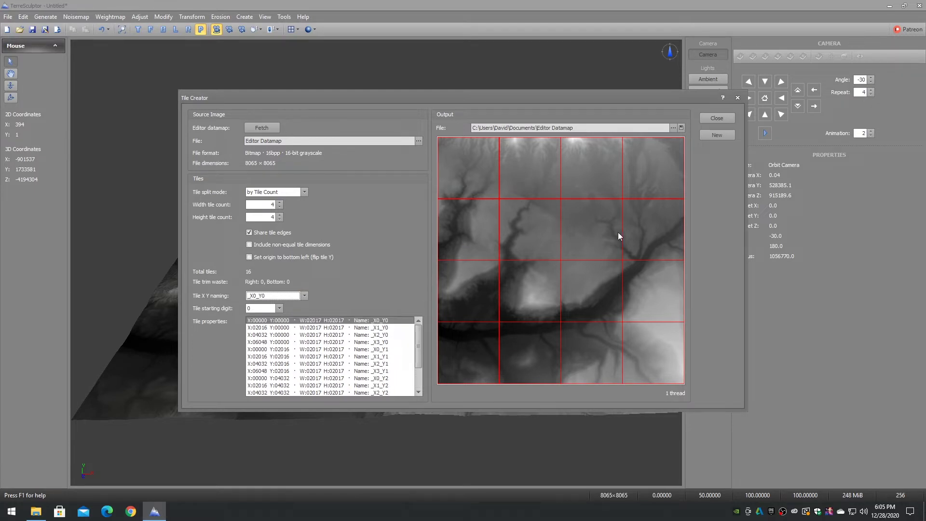
- Save the tiles to the D: drive as PNG images with the base name HeightmapTile and close the Tile Creator
{"action": "left_click", "coordinate": [674, 128]}
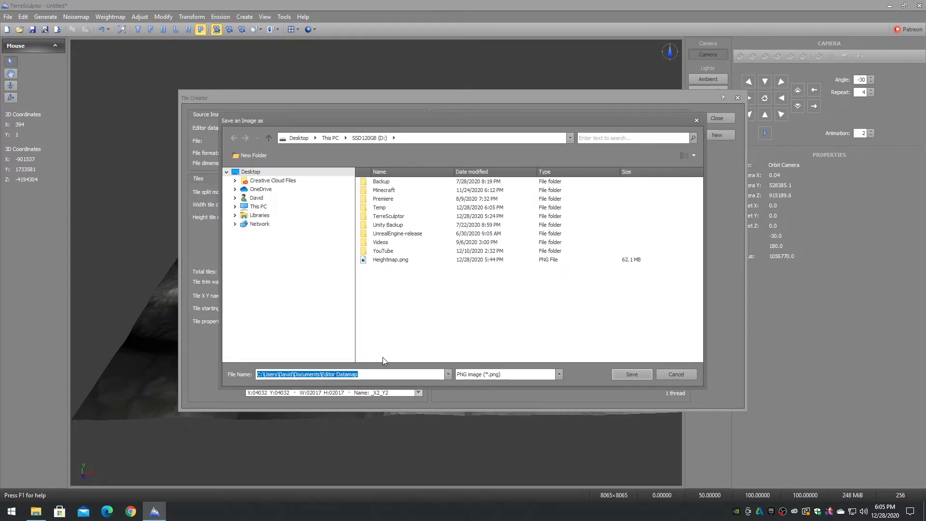
{"action": "left_click_drag", "start_coordinate": [374, 374], "coordinate": [244, 376]}
{"action": "type", "text": "He"}
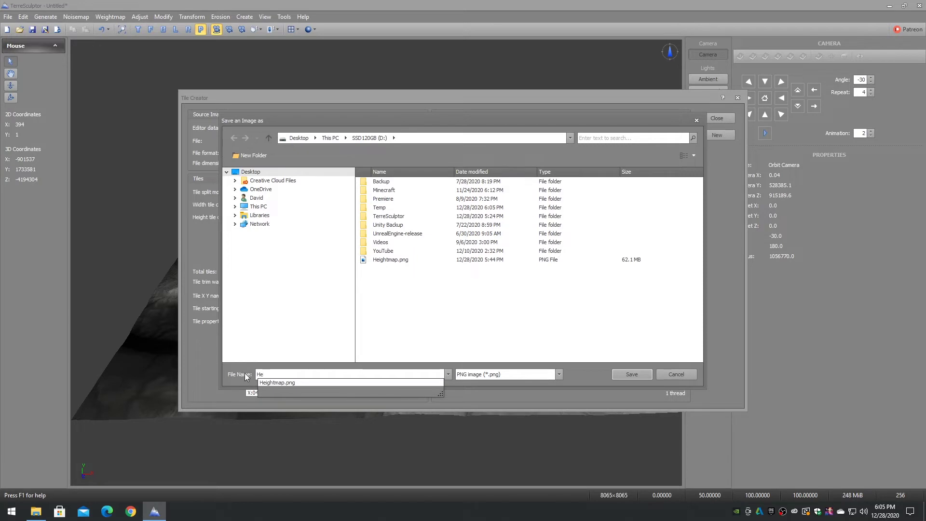
{"action": "type", "text": "ightmapTile"}
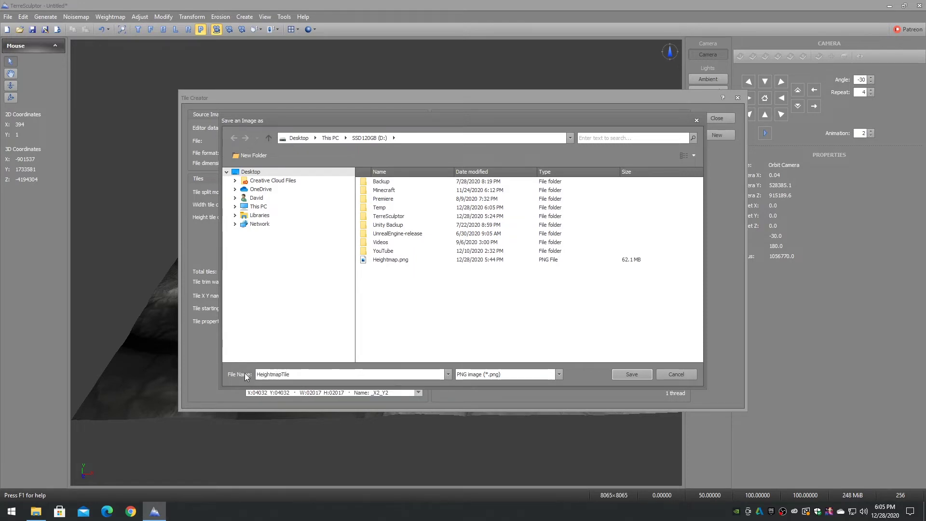
{"action": "left_click", "coordinate": [634, 375]}
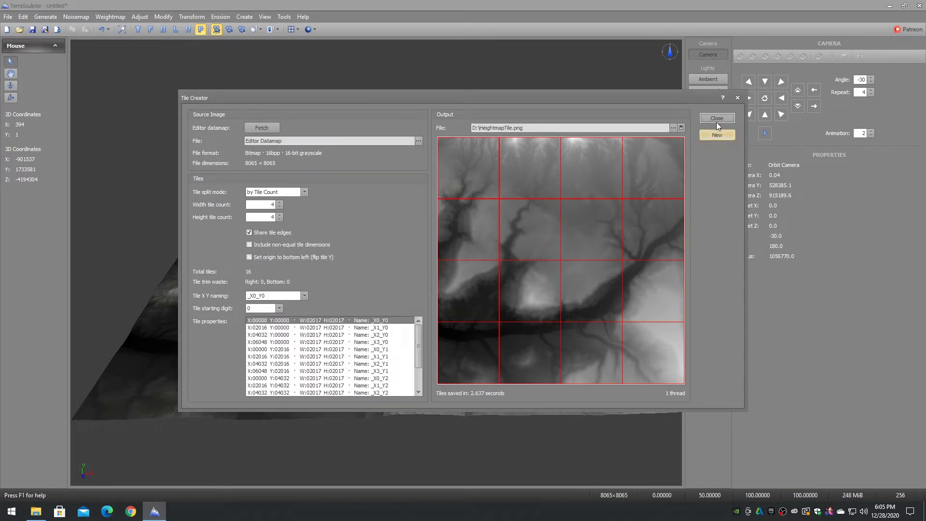
{"action": "left_click", "coordinate": [717, 118]}
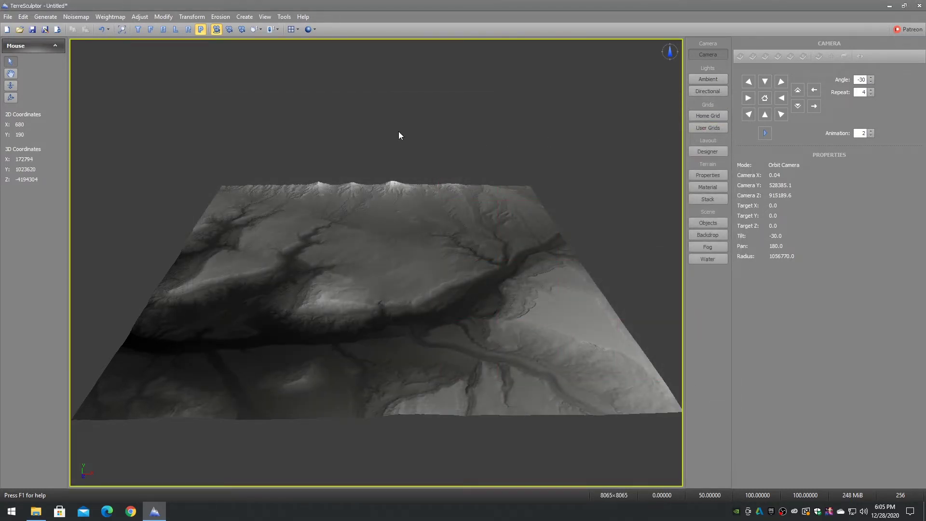
- Switch to File Explorer and select all exported heightmap tiles from HeightmapTile_X0_Y0.png to HeightmapTile_X3_Y3.png on the D: drive for review
{"action": "left_click", "coordinate": [36, 511]}
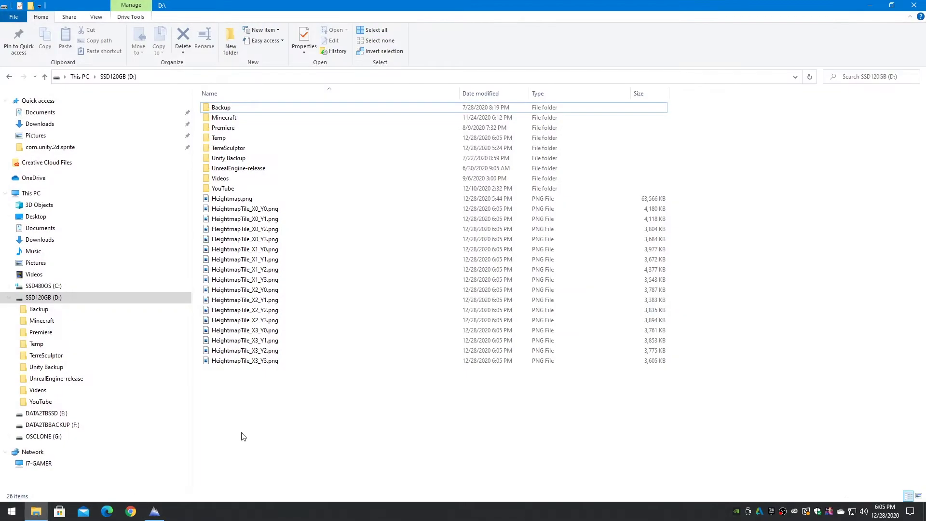
{"action": "left_click", "coordinate": [245, 209]}
{"action": "left_click", "coordinate": [253, 361], "text": "shift"}
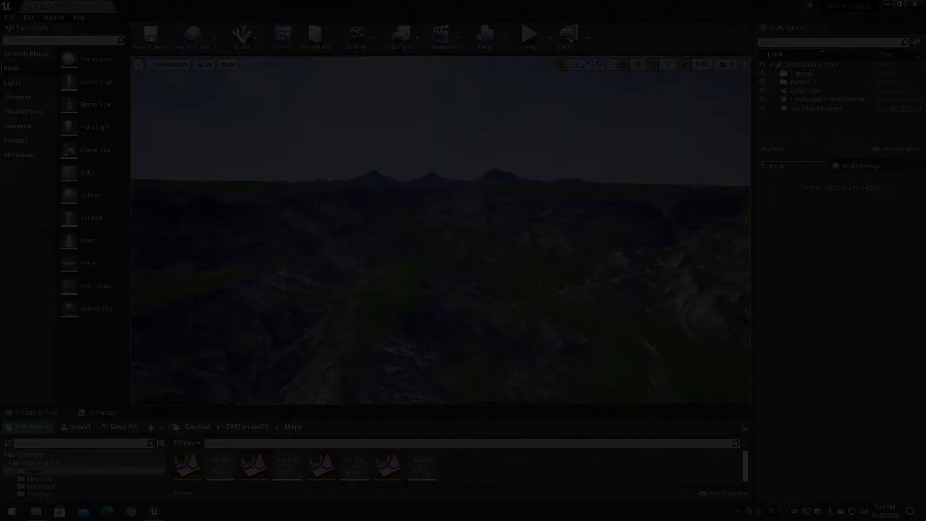
- In Unreal Editor, delete the original Landscape actor from the DMx23y435 level
{"action": "left_click", "coordinate": [801, 91]}
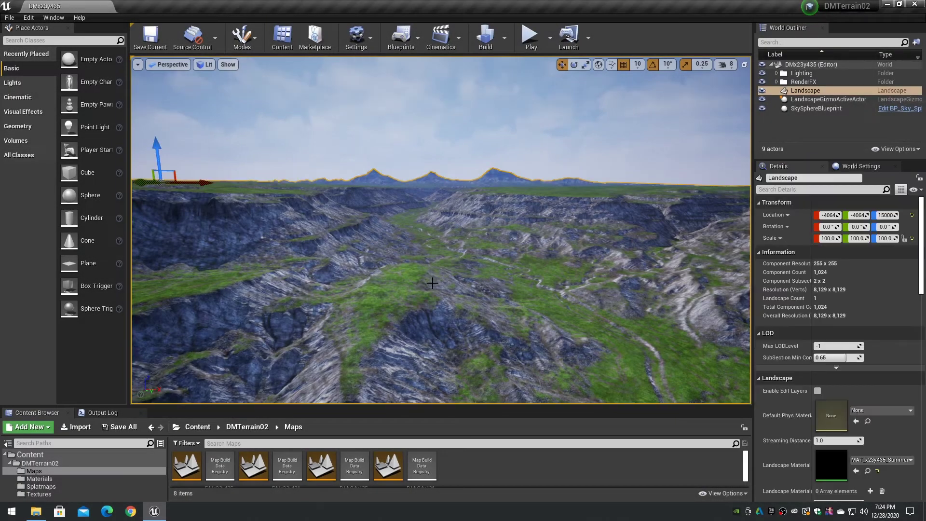
{"action": "right_click", "coordinate": [799, 90]}
{"action": "mouse_move", "coordinate": [824, 207]}
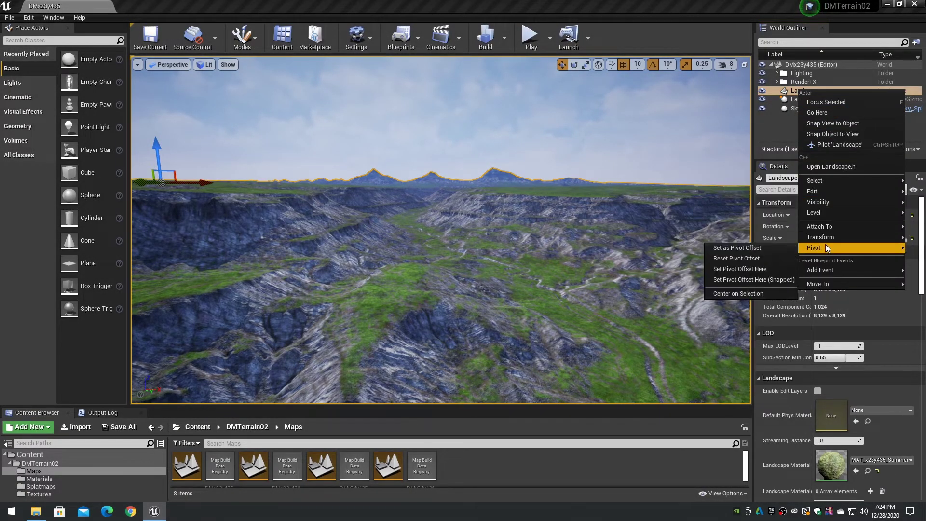
{"action": "mouse_move", "coordinate": [824, 191]}
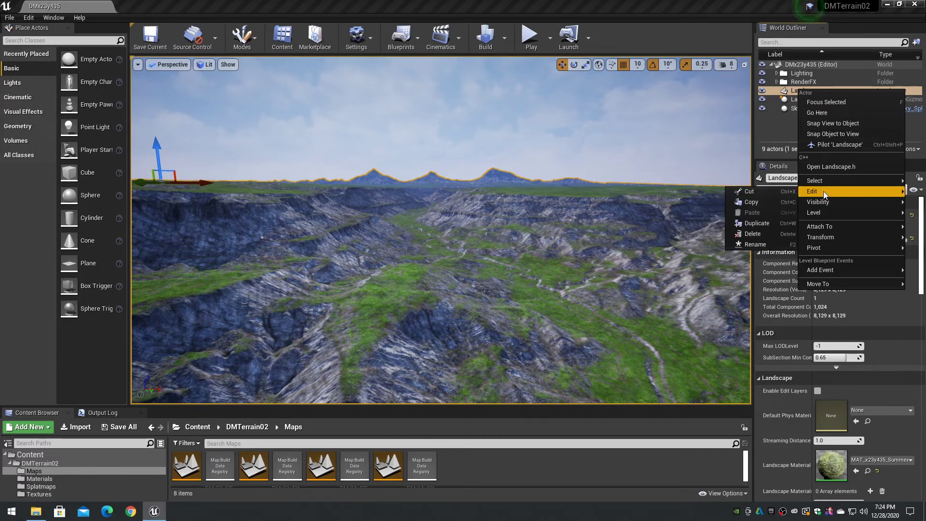
{"action": "left_click", "coordinate": [760, 232]}
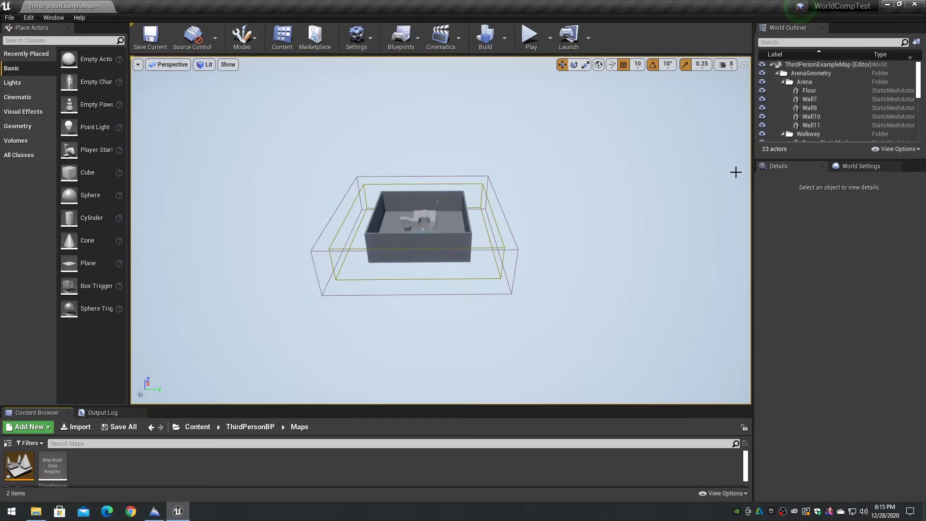
- Enable World Composition in the world settings of ThirdPersonExampleMap and open the Levels window
{"action": "left_click", "coordinate": [862, 166]}
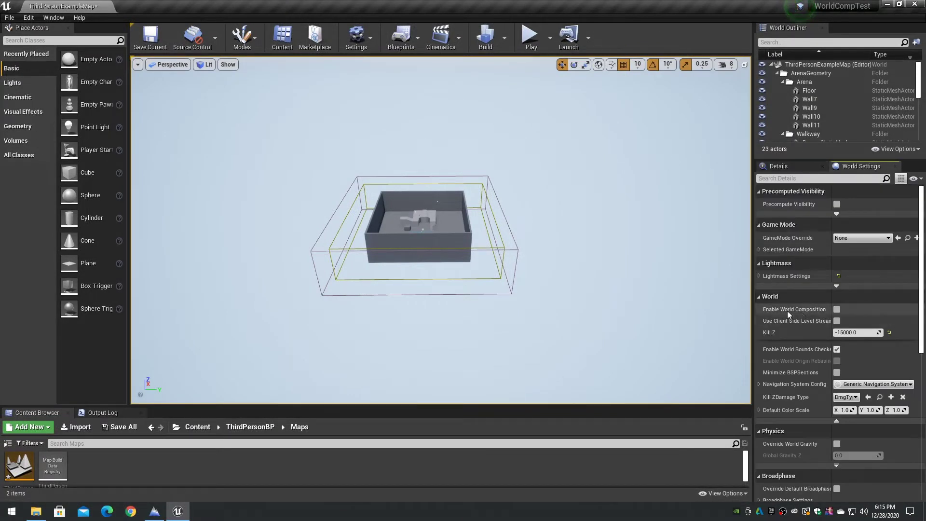
{"action": "left_click", "coordinate": [837, 310]}
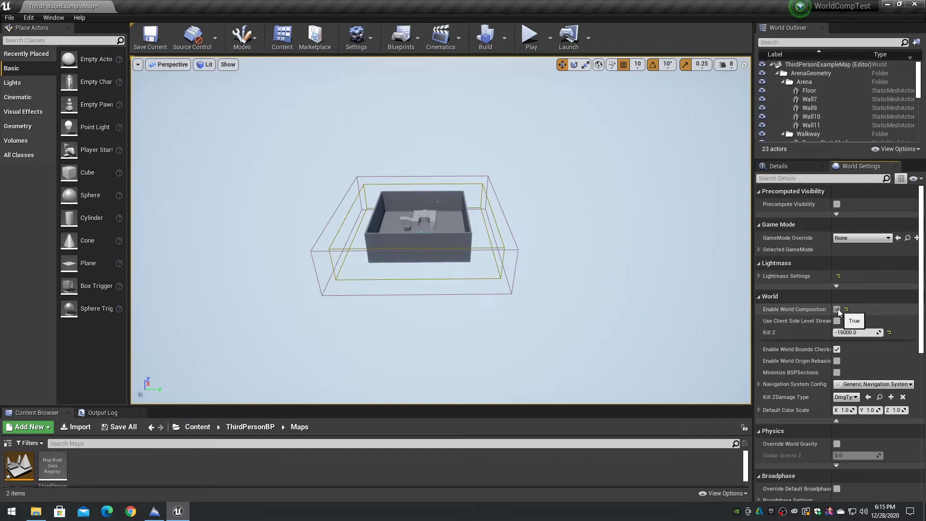
{"action": "left_click", "coordinate": [53, 16]}
{"action": "left_click", "coordinate": [64, 111]}
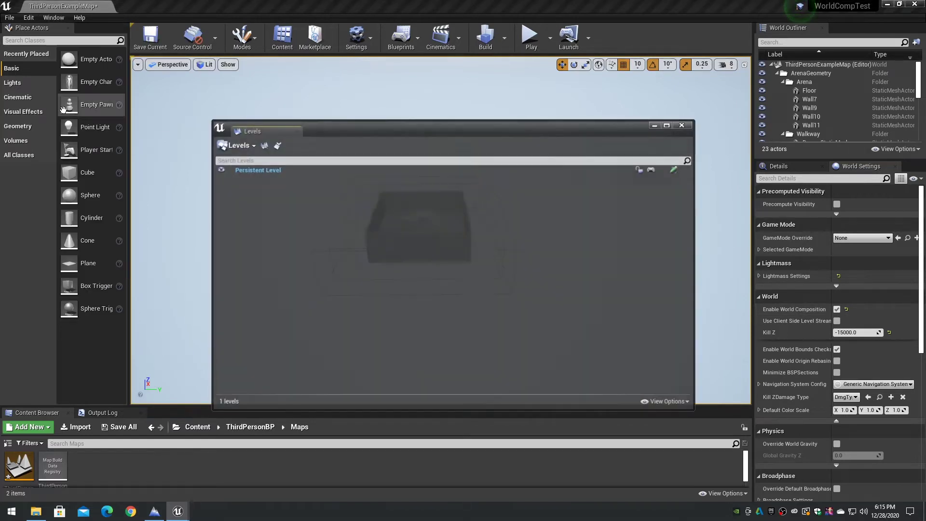
- Import the 16 HeightmapTile images as a tiled landscape with 16x16 components, 2x2 sections, 63x63 quads and landscape scale 100, 100, 75
{"action": "left_click", "coordinate": [251, 146]}
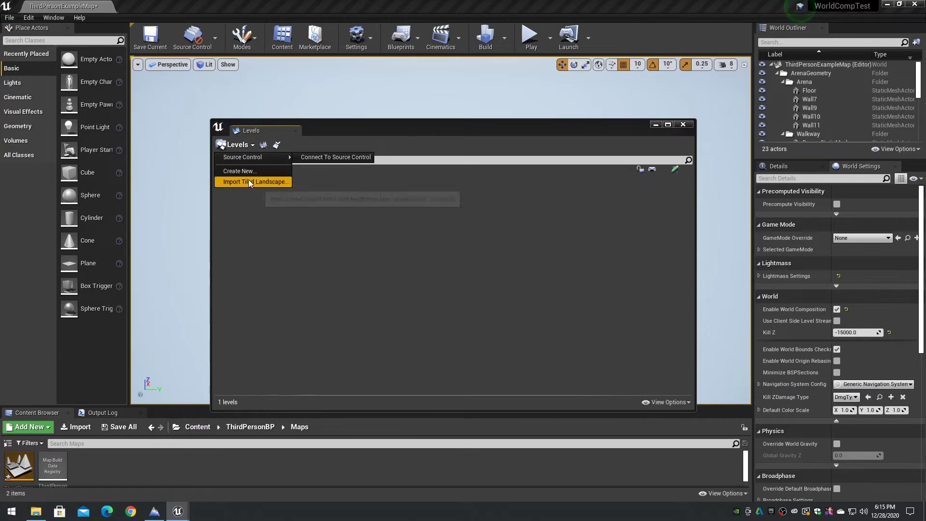
{"action": "left_click", "coordinate": [248, 182]}
{"action": "left_click", "coordinate": [494, 203]}
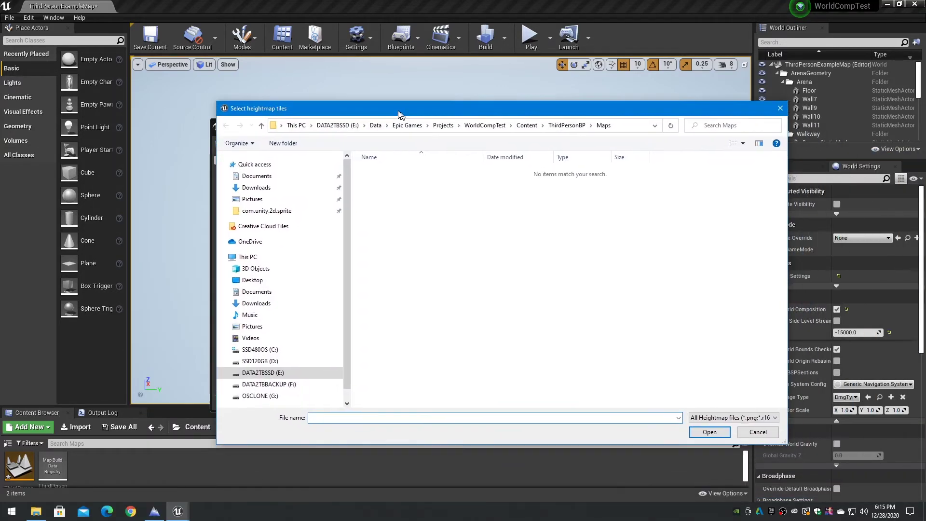
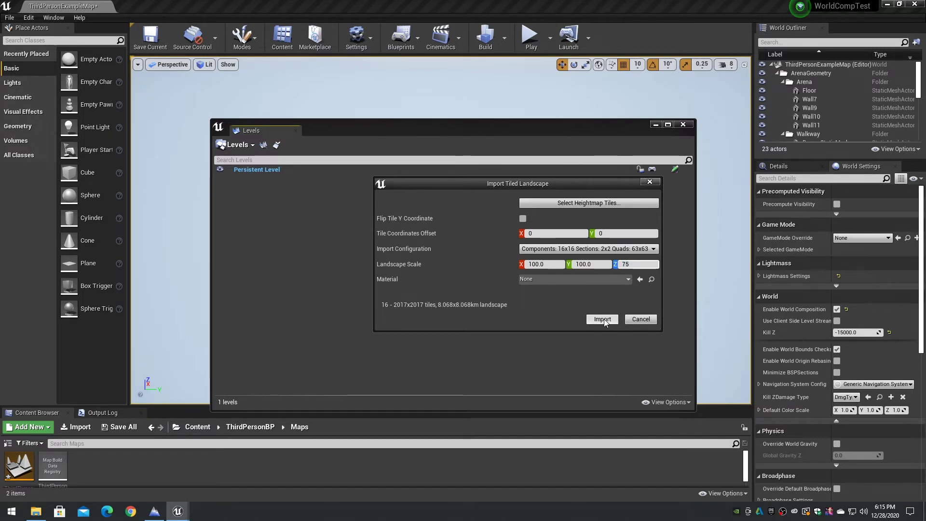
{"action": "left_click", "coordinate": [604, 319]}
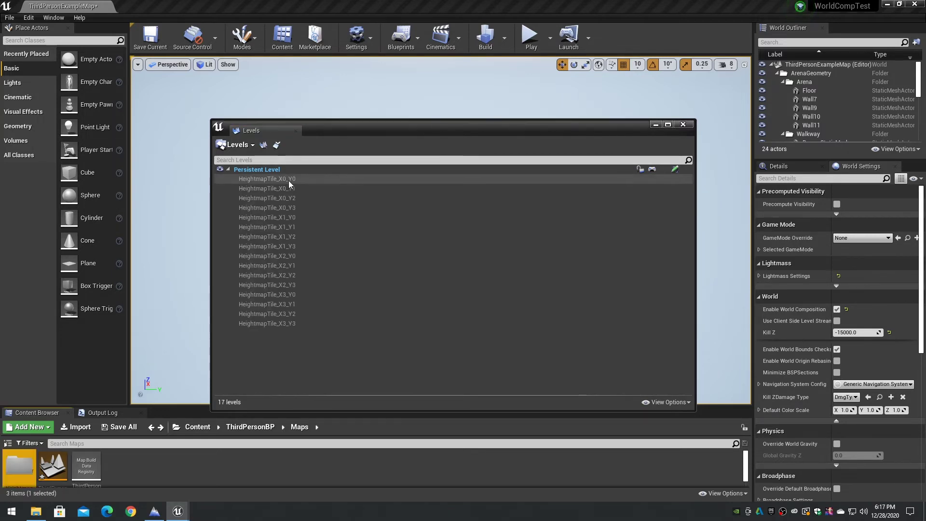
- Load all tile levels from HeightmapTile_X0_Y0 to HeightmapTile_X3_Y3 and close the Levels window to show the terrain
{"action": "left_click", "coordinate": [282, 179]}
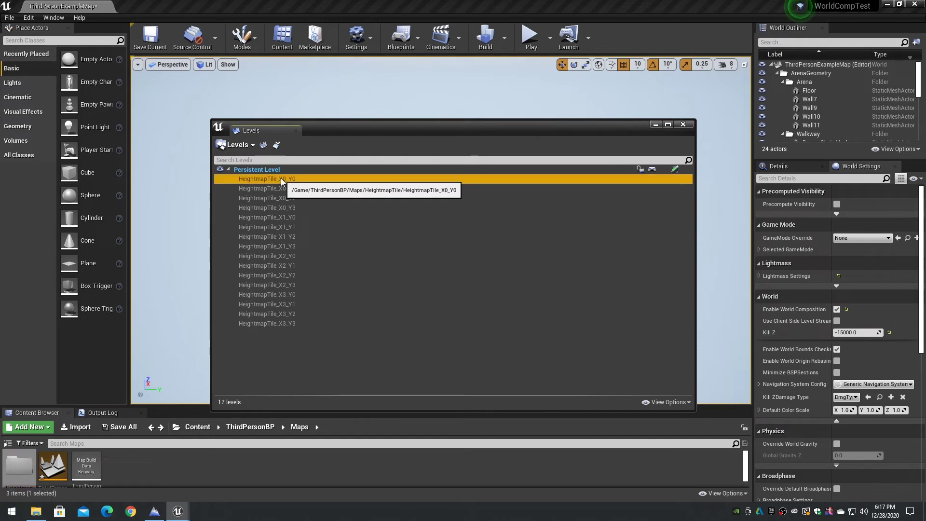
{"action": "left_click", "coordinate": [284, 323], "text": "shift"}
{"action": "right_click", "coordinate": [283, 324]}
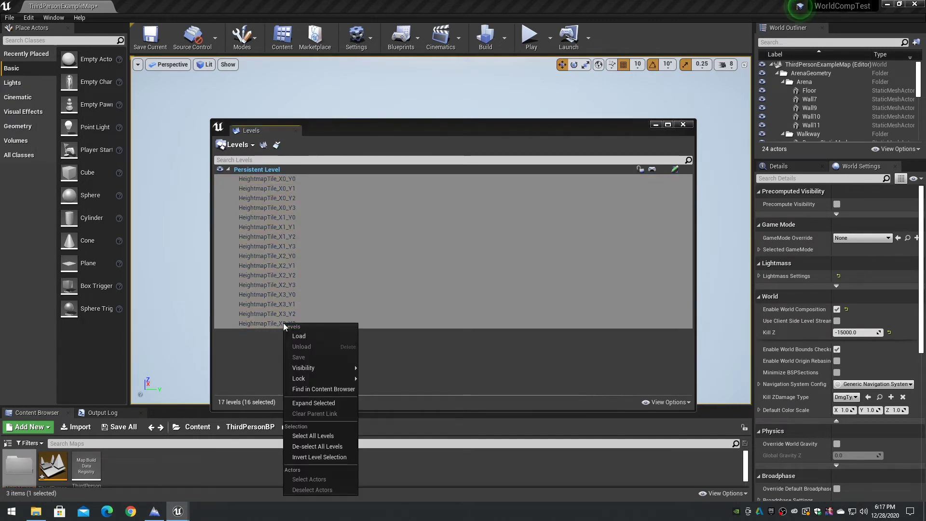
{"action": "left_click", "coordinate": [302, 336]}
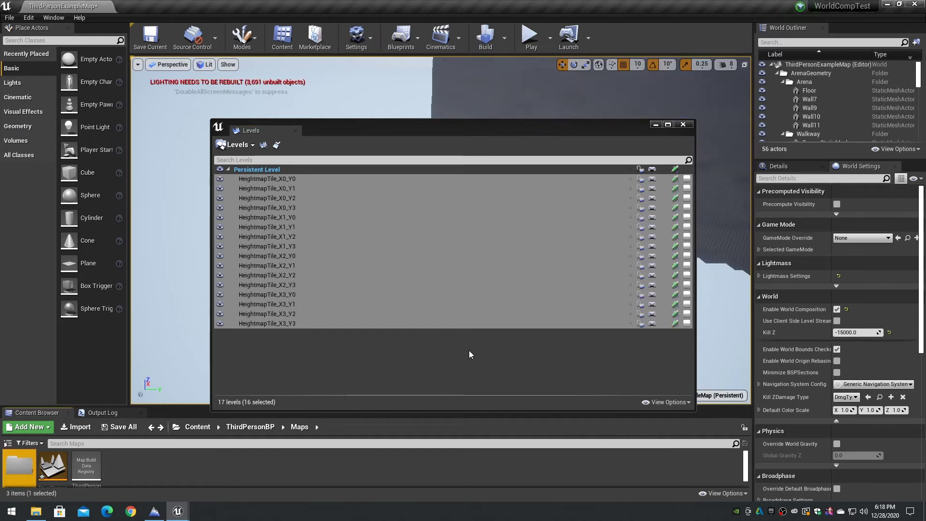
{"action": "left_click", "coordinate": [683, 125]}
{"action": "right_click_drag", "start_coordinate": [658, 151], "coordinate": [592, 188]}
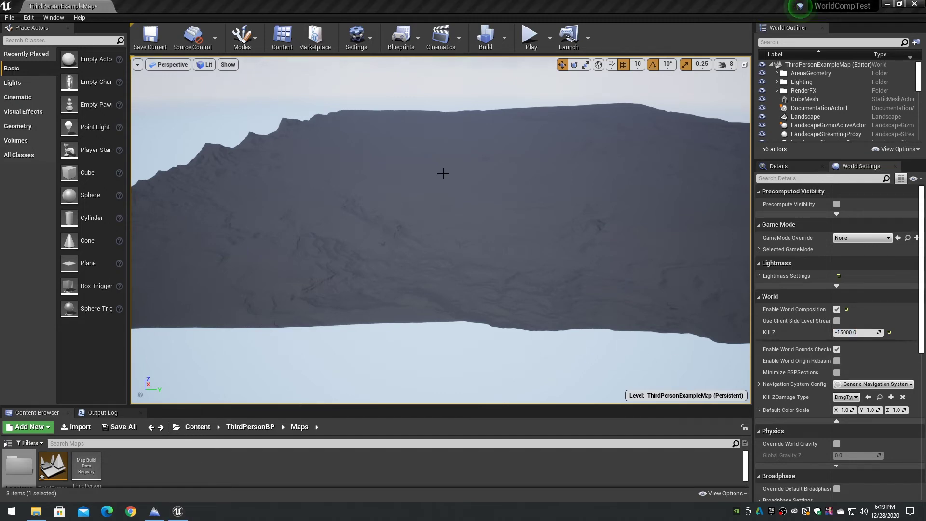
- Open the World Composition view from the Levels window and examine the layout of the landscape tiles around the origin
{"action": "left_click", "coordinate": [52, 16]}
{"action": "left_click", "coordinate": [68, 108]}
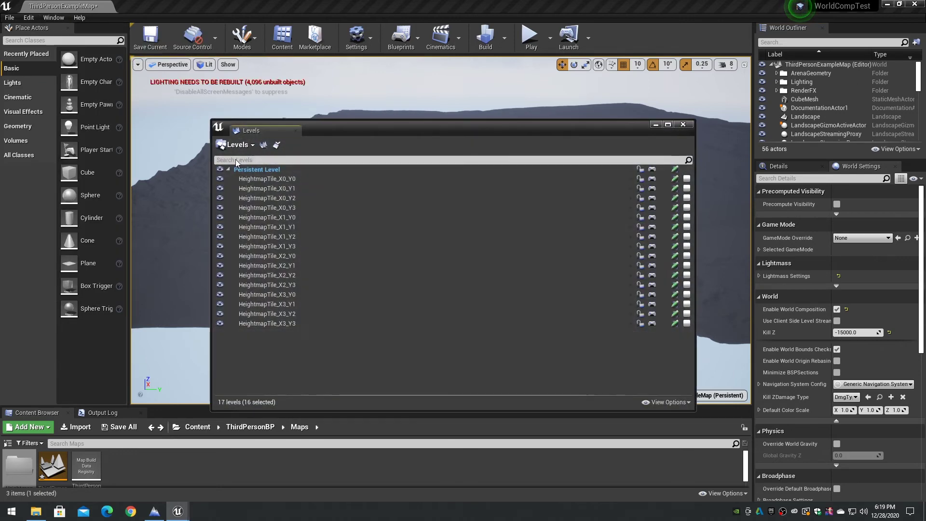
{"action": "left_click", "coordinate": [263, 145]}
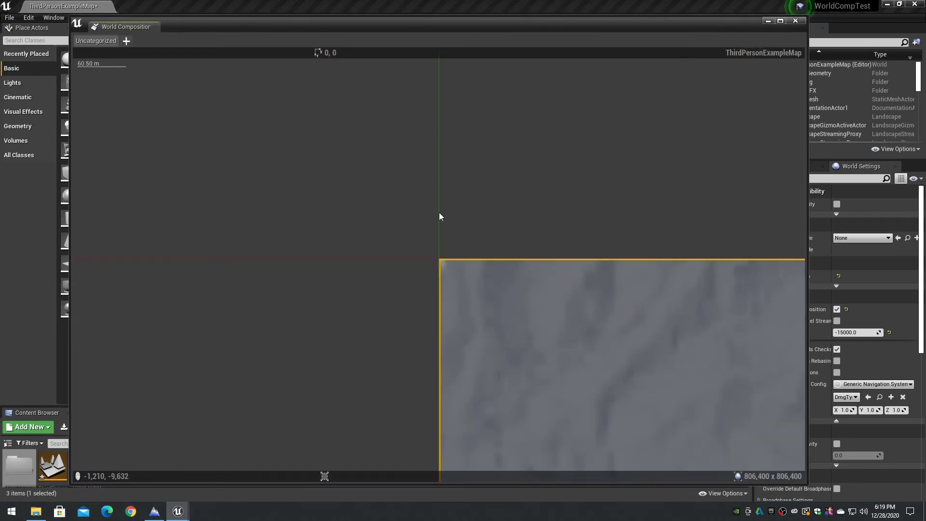
{"action": "scroll", "coordinate": [432, 284], "scroll_direction": "down", "scroll_amount": 5}
{"action": "scroll", "coordinate": [432, 285], "scroll_direction": "down", "scroll_amount": 6}
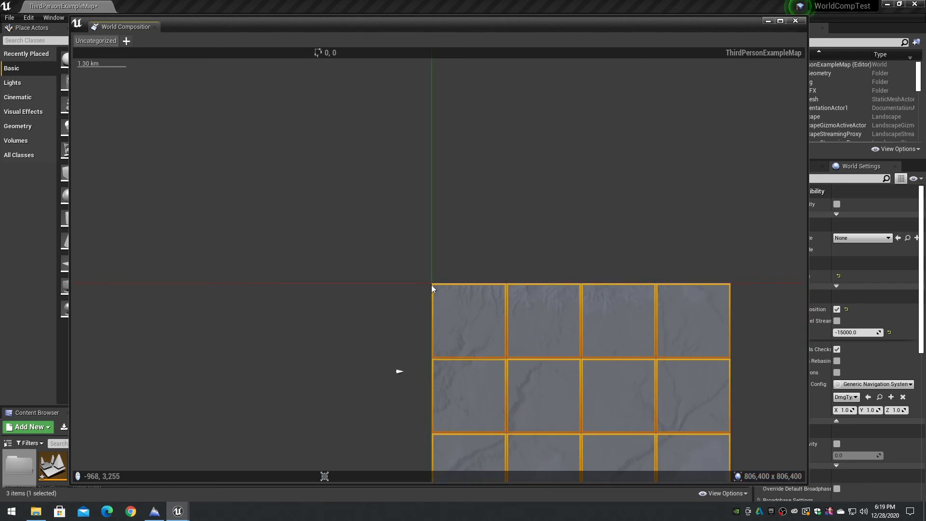
{"action": "scroll", "coordinate": [431, 284], "scroll_direction": "down", "scroll_amount": 1}
{"action": "right_click_drag", "start_coordinate": [424, 303], "coordinate": [288, 145]}
{"action": "scroll", "coordinate": [378, 143], "scroll_direction": "up", "scroll_amount": 1}
{"action": "scroll", "coordinate": [308, 151], "scroll_direction": "up", "scroll_amount": 1}
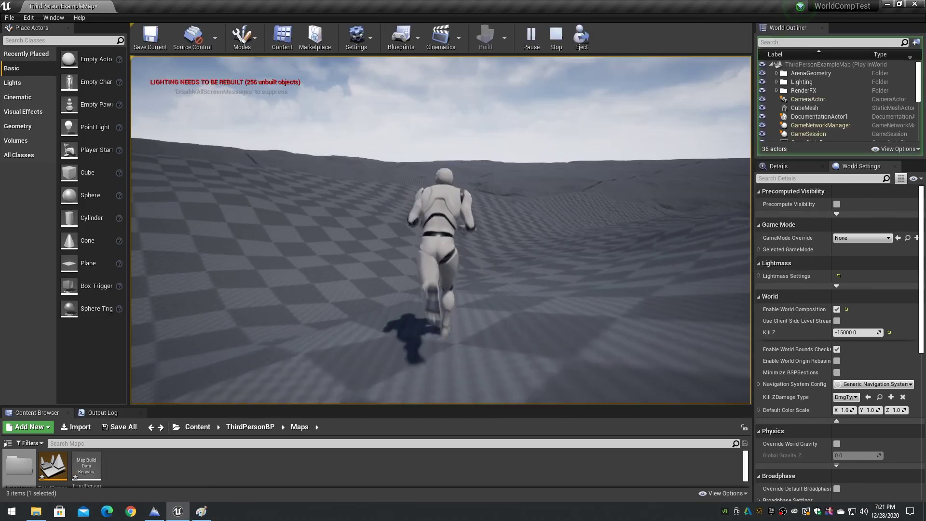
- Run the third-person character forward across the tiled landscape in play mode to check the terrain
{"action": "key", "text": "w"}
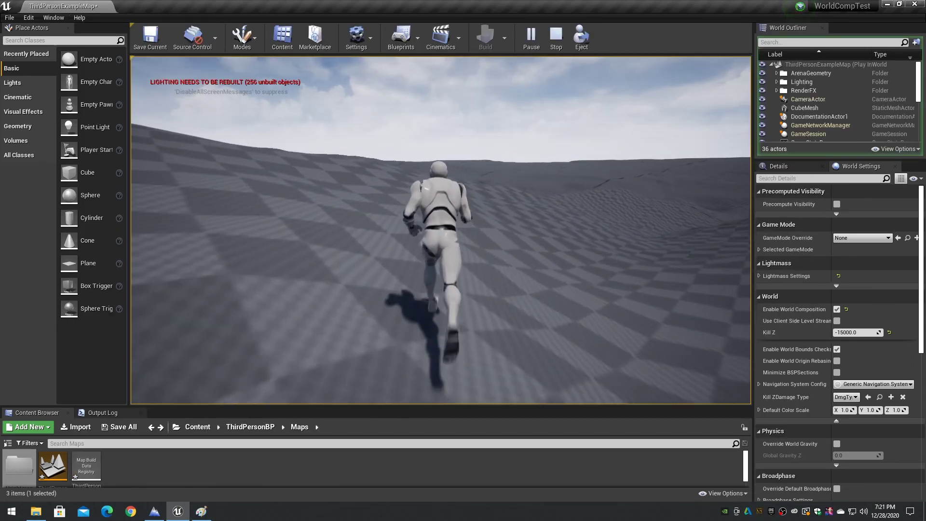
{"action": "key", "text": "w"}
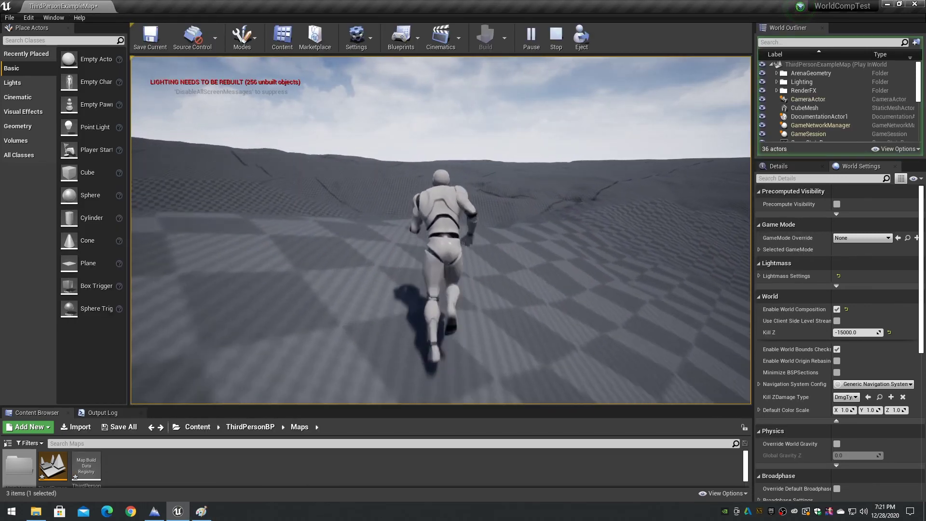
{"action": "key", "text": "w"}
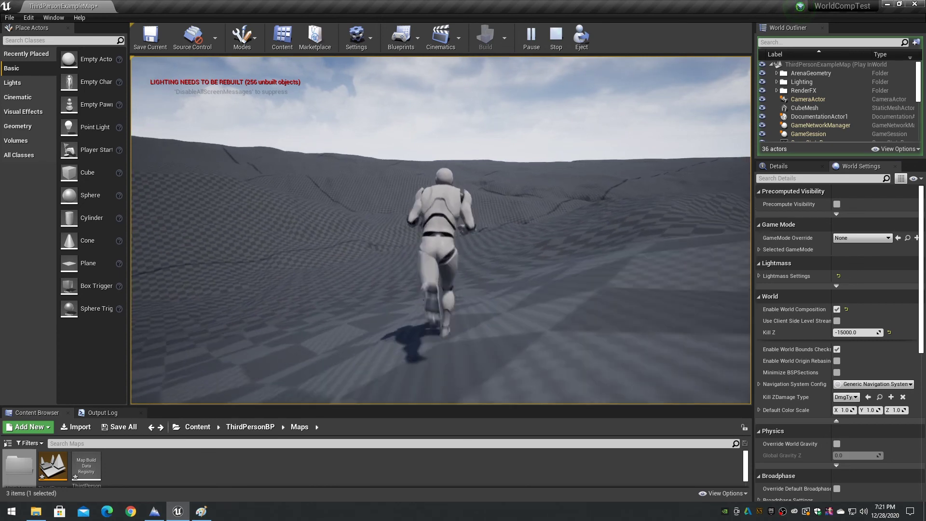
{"action": "key", "text": "w"}
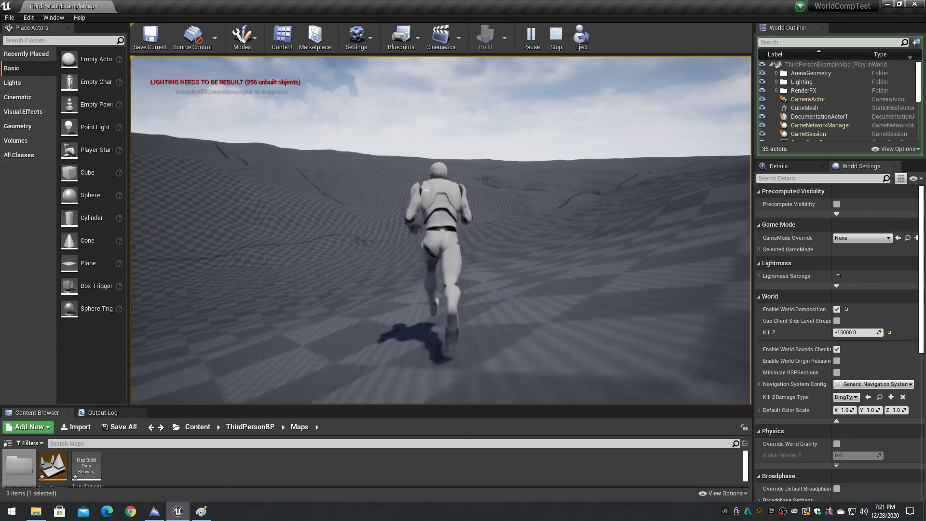
- Keep the third-person character running through the valley and up the hillside to examine the landscape's slopes in play mode
{"action": "key", "text": "w"}
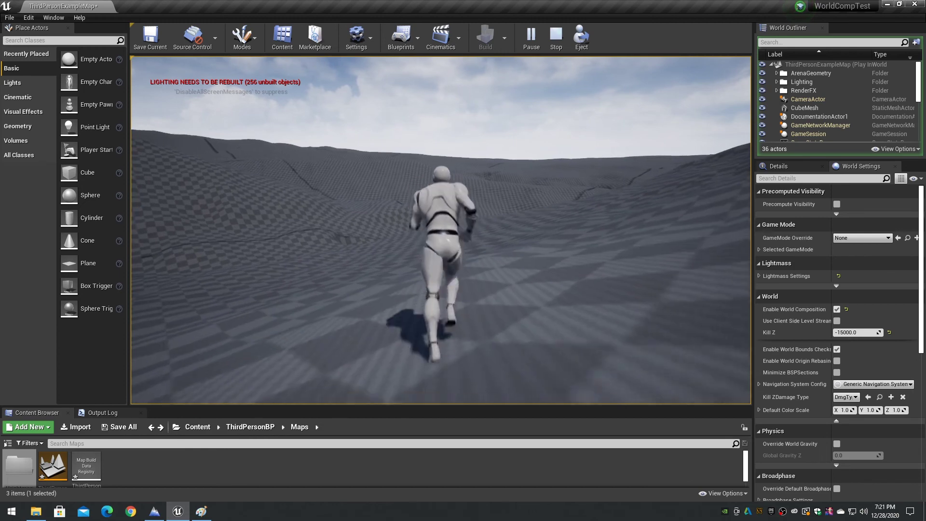
{"action": "key", "text": "w"}
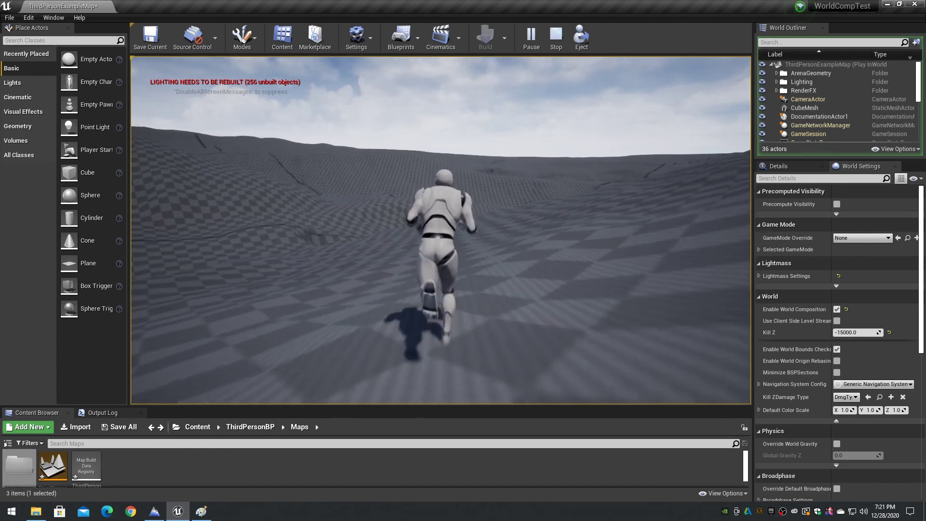
{"action": "key", "text": "w"}
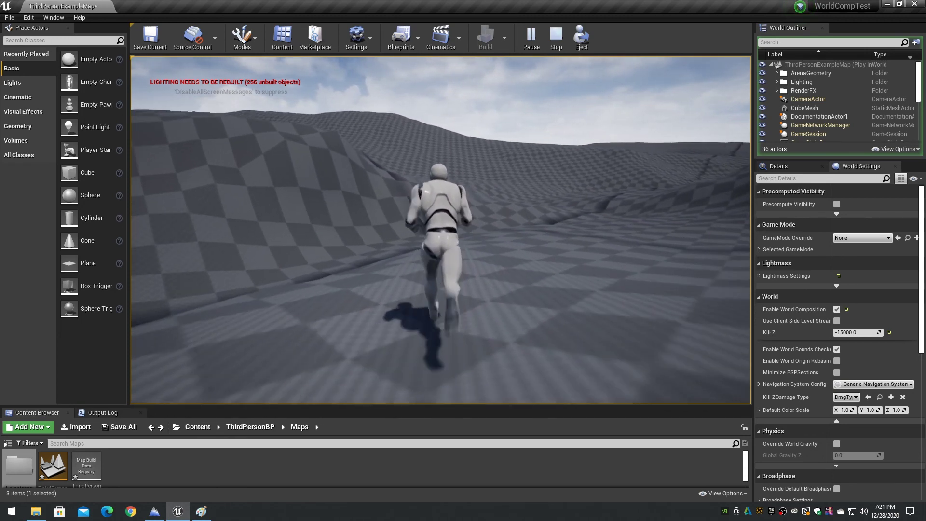
{"action": "key", "text": "w"}
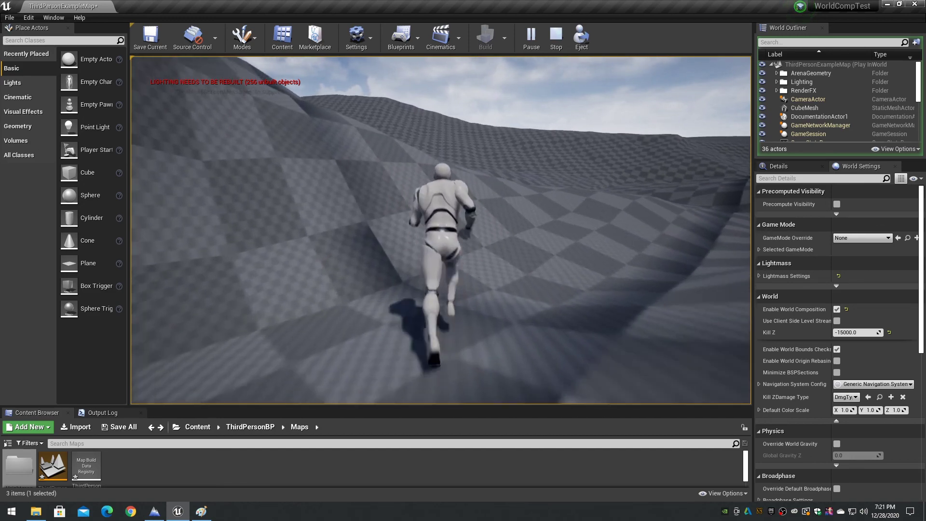
{"action": "key", "text": "w"}
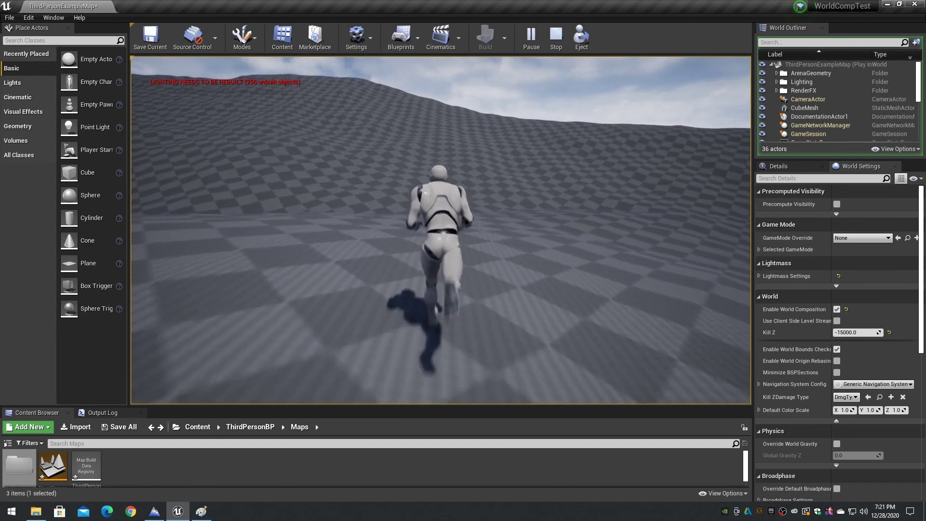
{"action": "key", "text": "w"}
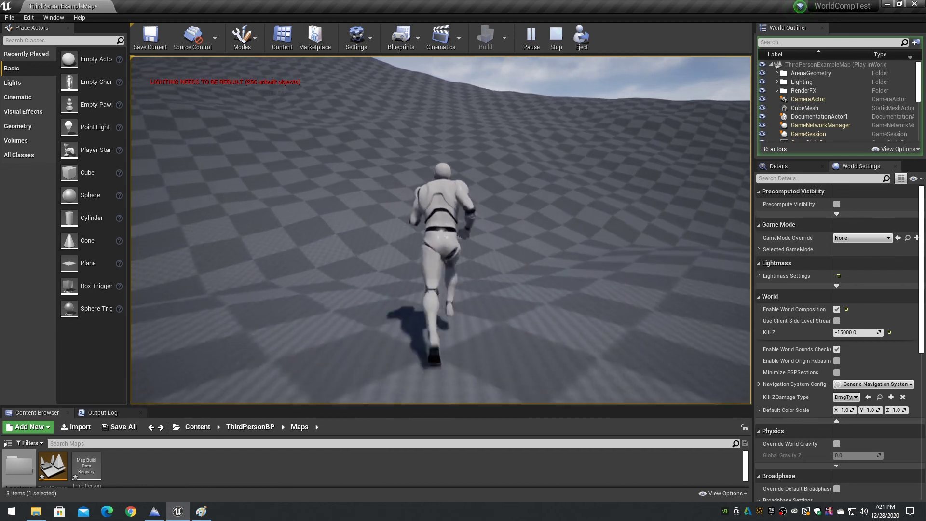
{"action": "key", "text": "w"}
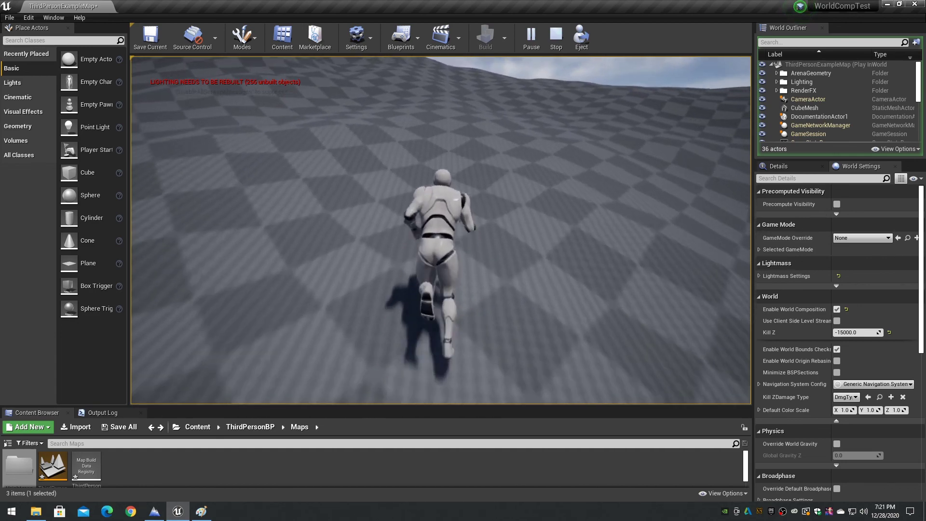
{"action": "key", "text": "w"}
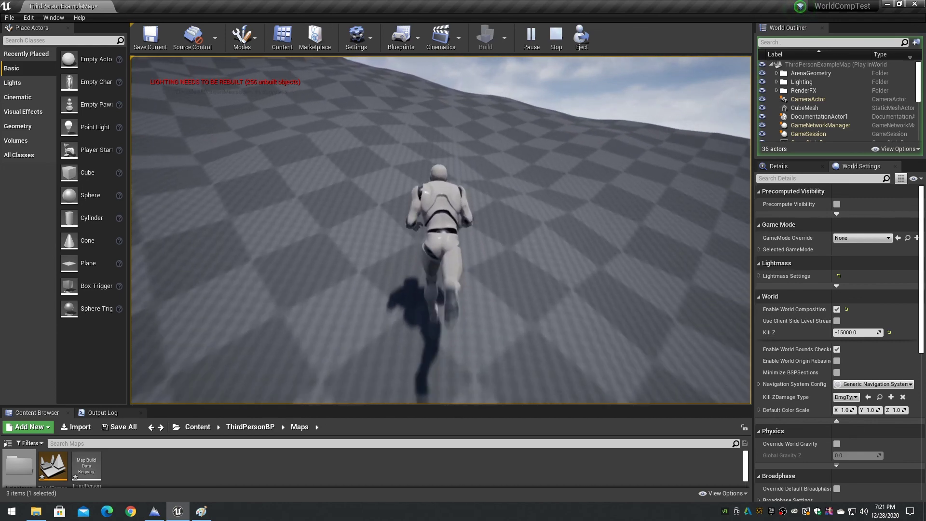